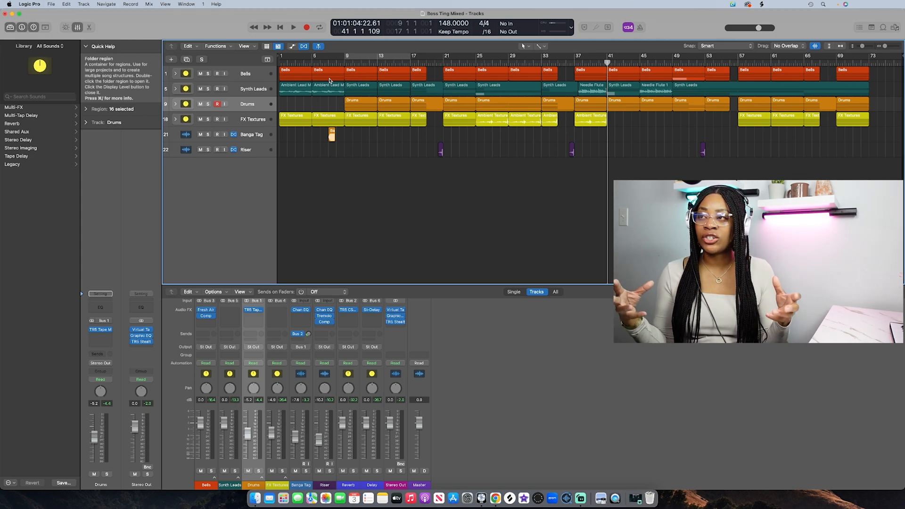
Step: Expand the Synth Leads, Drums and FX Textures track stacks in the mixer to reveal their subtrack channels
{"action": "left_click", "coordinate": [242, 113]}
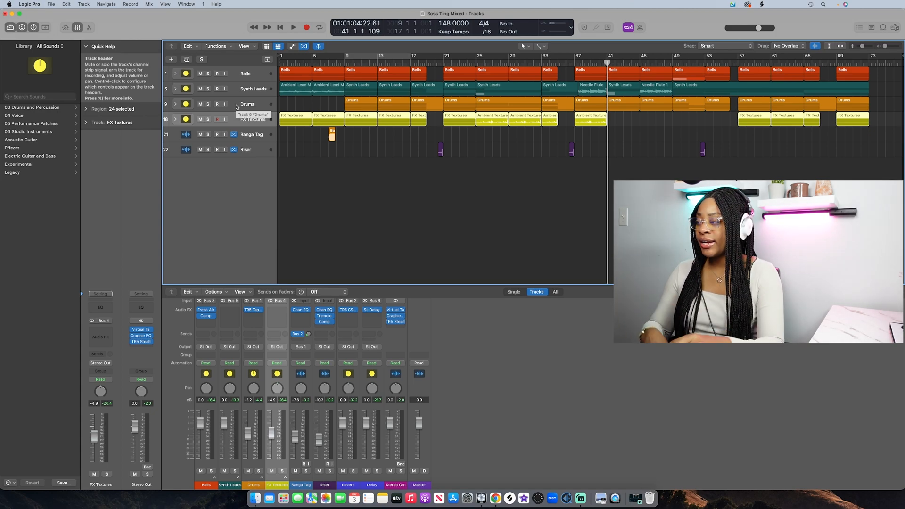
{"action": "left_click", "coordinate": [239, 477]}
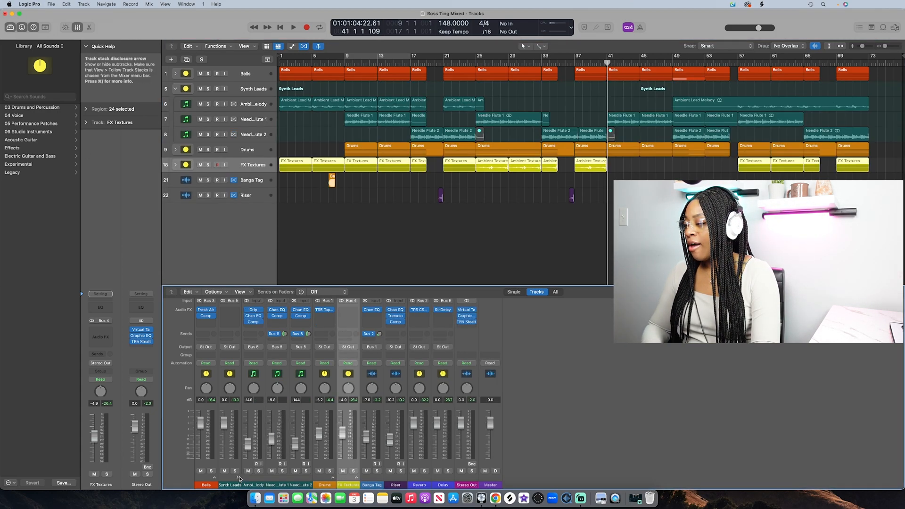
{"action": "left_click", "coordinate": [333, 477]}
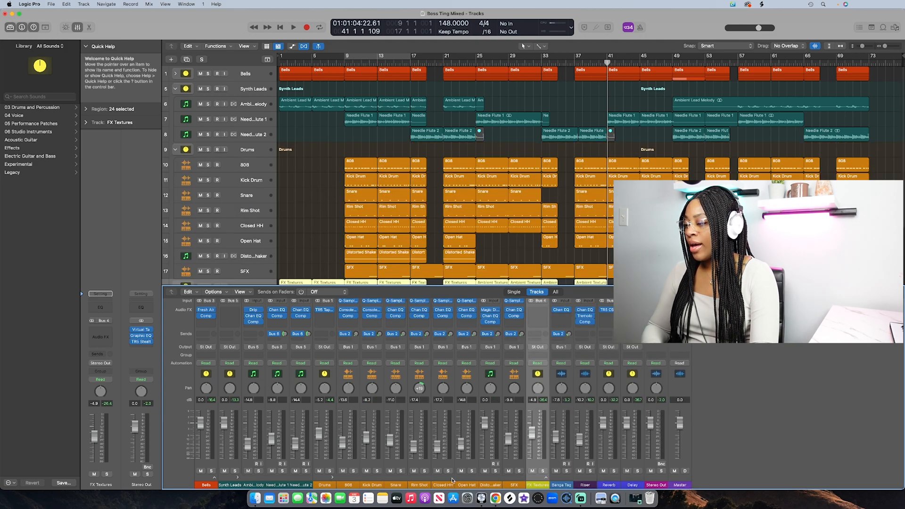
{"action": "left_click", "coordinate": [545, 478]}
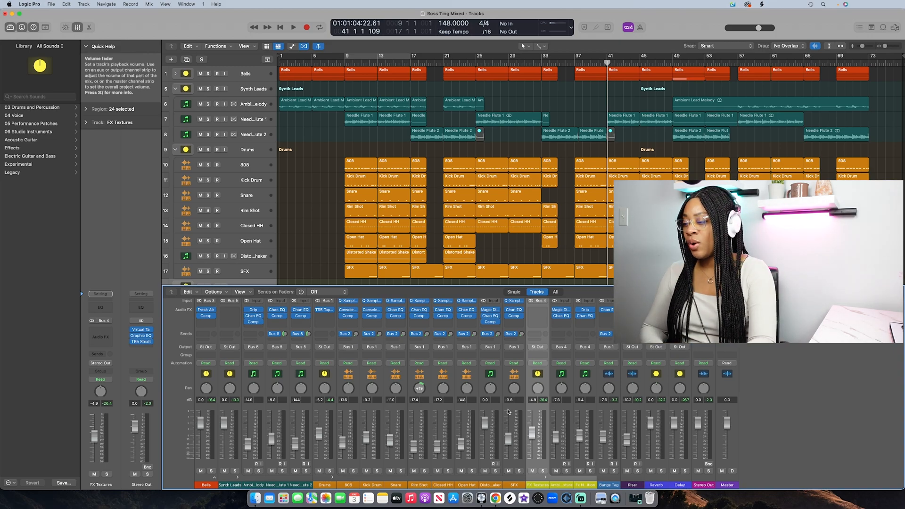
Step: Solo the Drums stack and its Kick Drum channel for cycled playback, muting the Rim Shot and distorted shaker channels
{"action": "left_click_drag", "start_coordinate": [522, 438], "coordinate": [226, 438]}
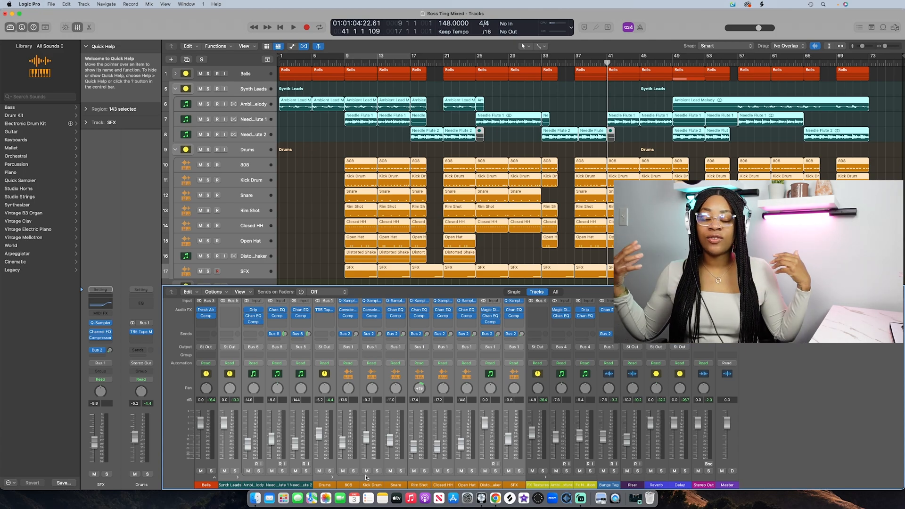
{"action": "left_click", "coordinate": [366, 477]}
{"action": "left_click", "coordinate": [328, 470]}
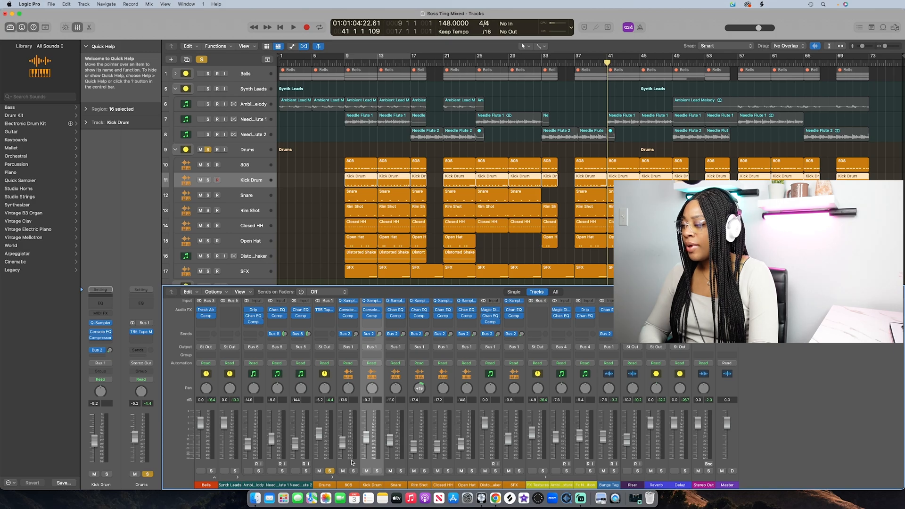
{"action": "left_click", "coordinate": [377, 471]}
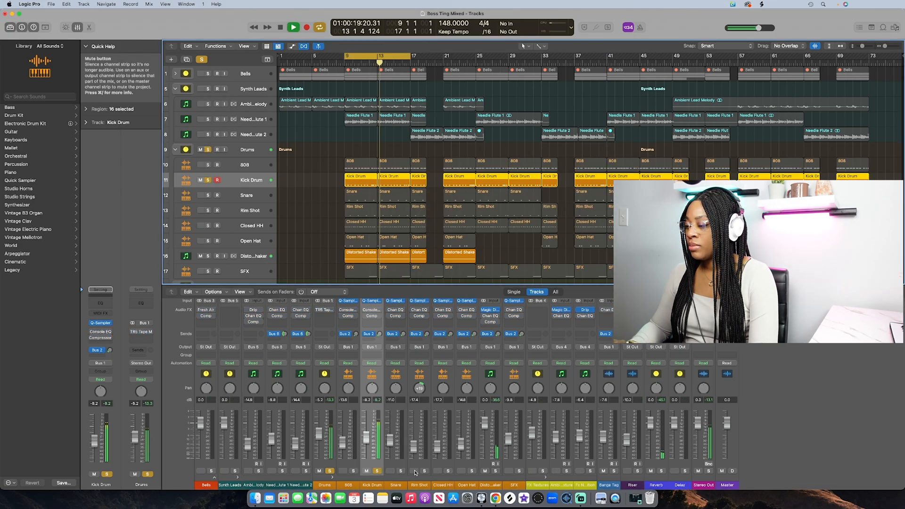
{"action": "left_click", "coordinate": [485, 472]}
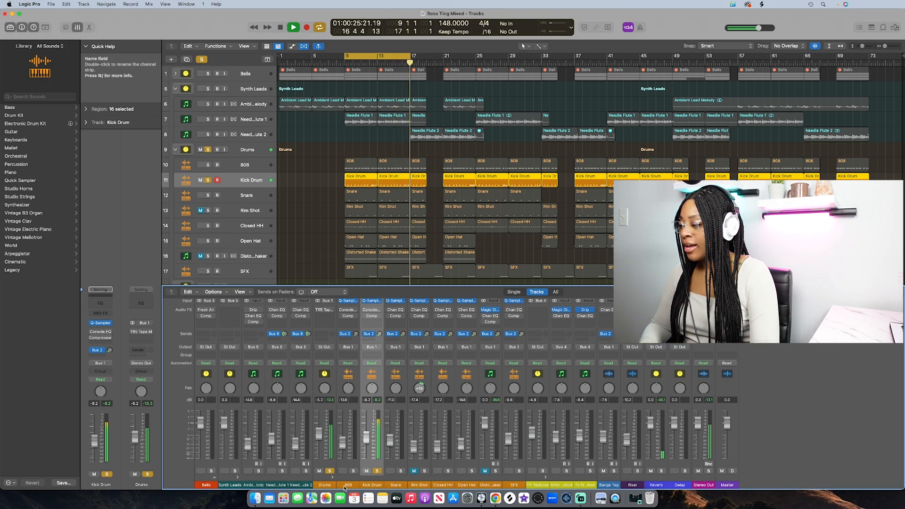
Step: Add the 808, Snare, Rim Shot, Closed HH, Open Hat and distorted shaker to the solo one by one, and stop playback
{"action": "left_click", "coordinate": [353, 471]}
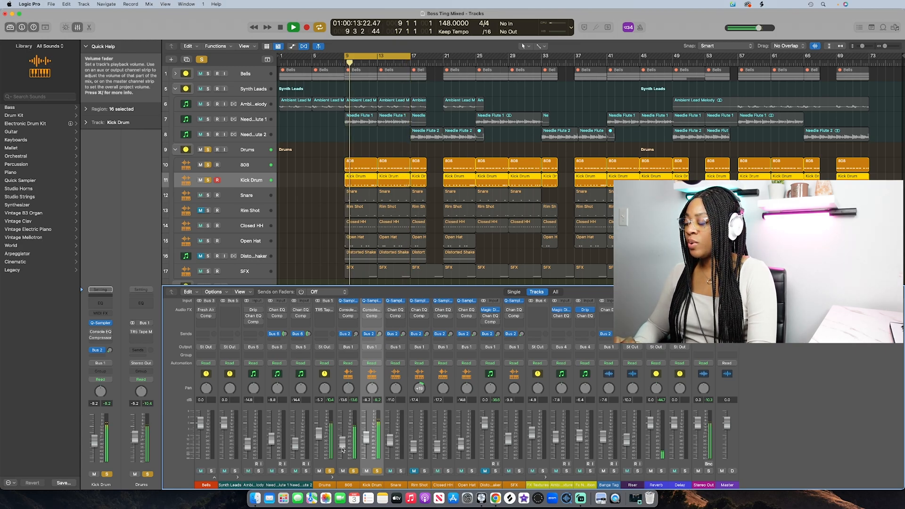
{"action": "left_click", "coordinate": [401, 470]}
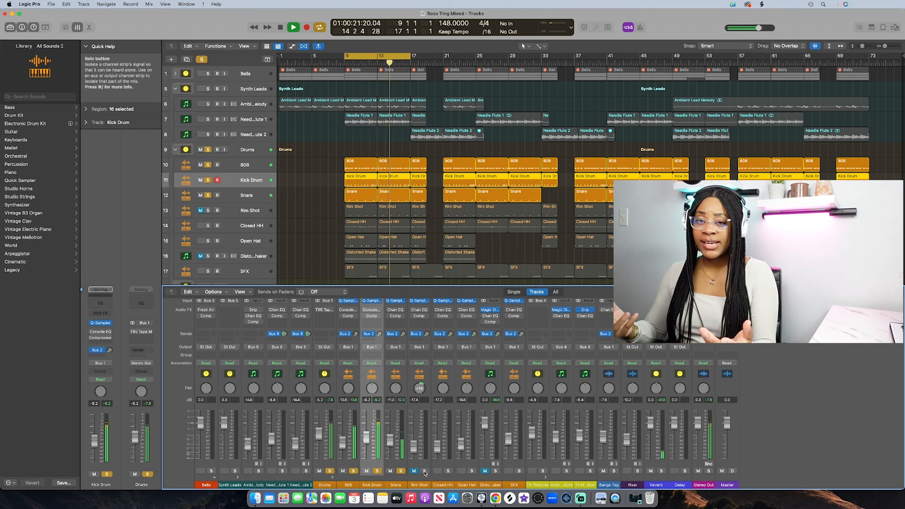
{"action": "left_click", "coordinate": [424, 471]}
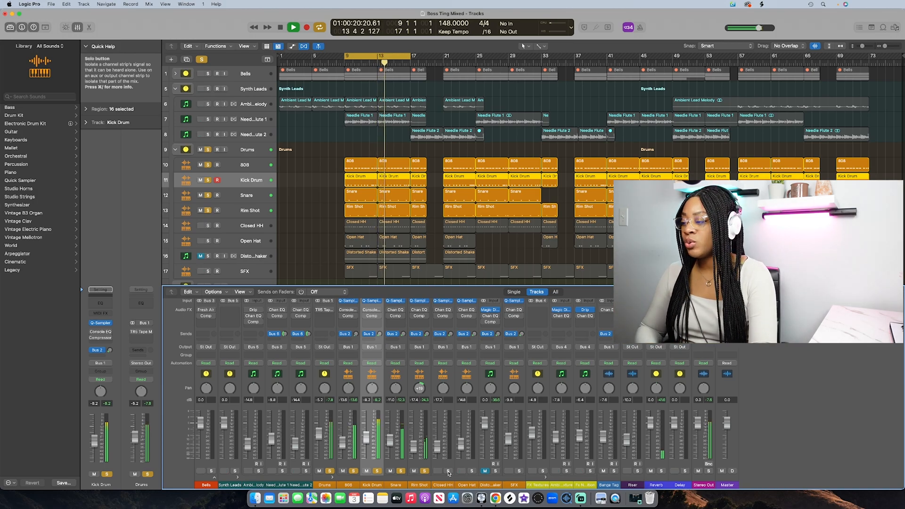
{"action": "left_click", "coordinate": [448, 471]}
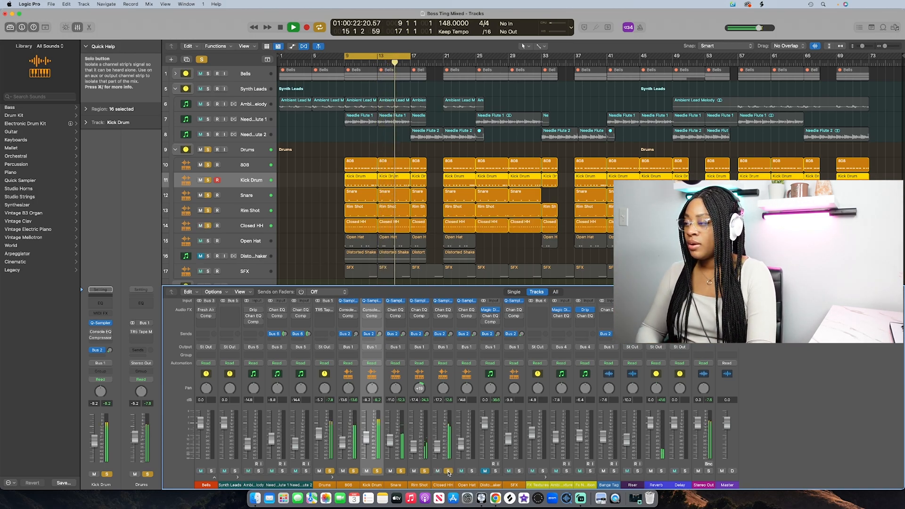
{"action": "left_click", "coordinate": [471, 470]}
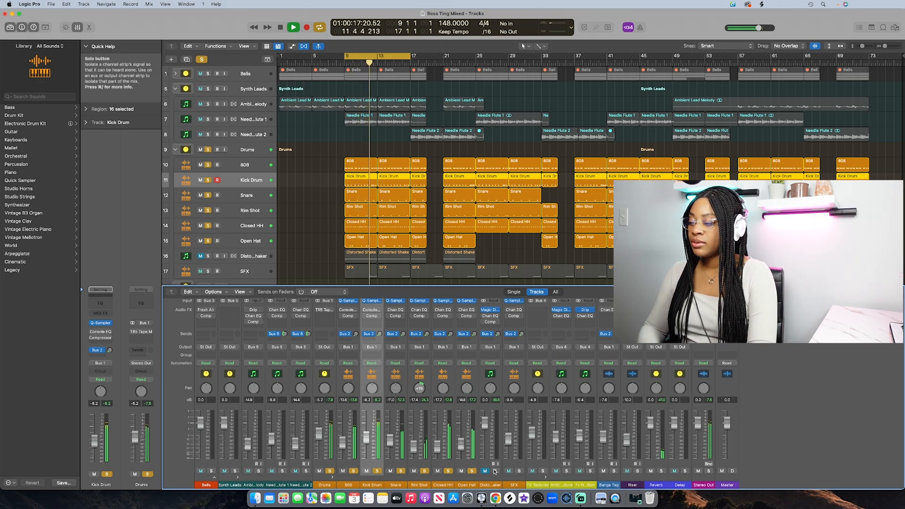
{"action": "left_click", "coordinate": [495, 471]}
{"action": "key", "text": "space"}
Step: Remove the solo from every drum channel except Kick Drum and restart playback
{"action": "left_click", "coordinate": [522, 485]}
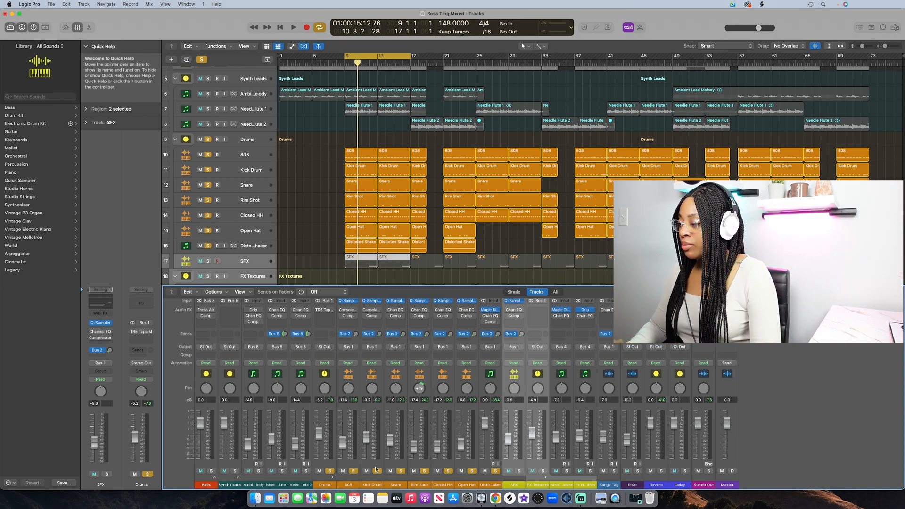
{"action": "left_click", "coordinate": [354, 471]}
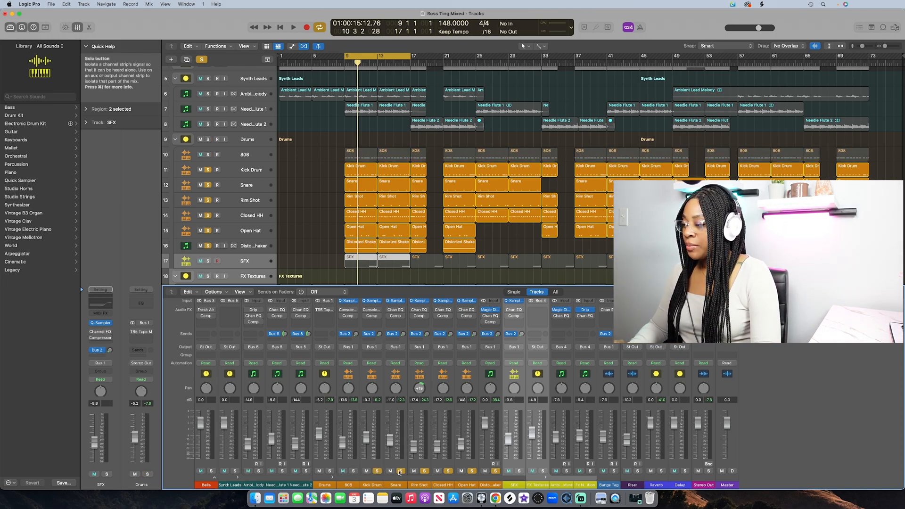
{"action": "left_click", "coordinate": [401, 470]}
{"action": "left_click_drag", "start_coordinate": [424, 471], "coordinate": [495, 470]}
{"action": "key", "text": "space"}
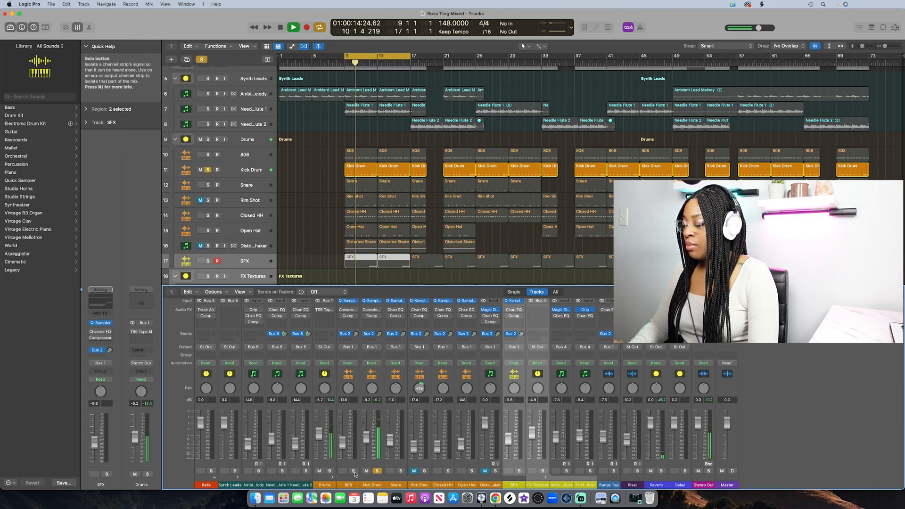
Step: Solo the 808, Snare, Rim Shot, Closed HH, Open Hat and distorted shaker again alongside the playing kick, and stop playback
{"action": "left_click", "coordinate": [354, 470]}
{"action": "left_click", "coordinate": [401, 471]}
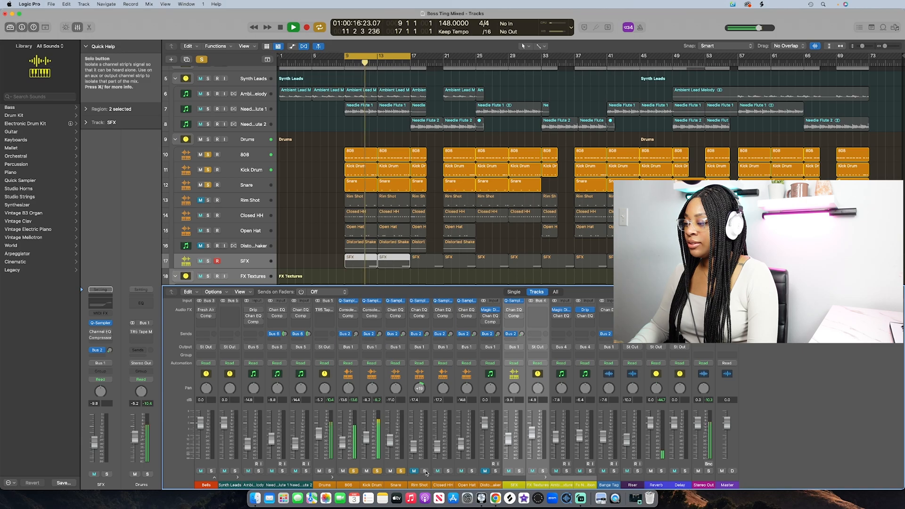
{"action": "left_click", "coordinate": [424, 471]}
{"action": "left_click", "coordinate": [447, 471]}
{"action": "left_click", "coordinate": [471, 471]}
{"action": "left_click", "coordinate": [495, 471]}
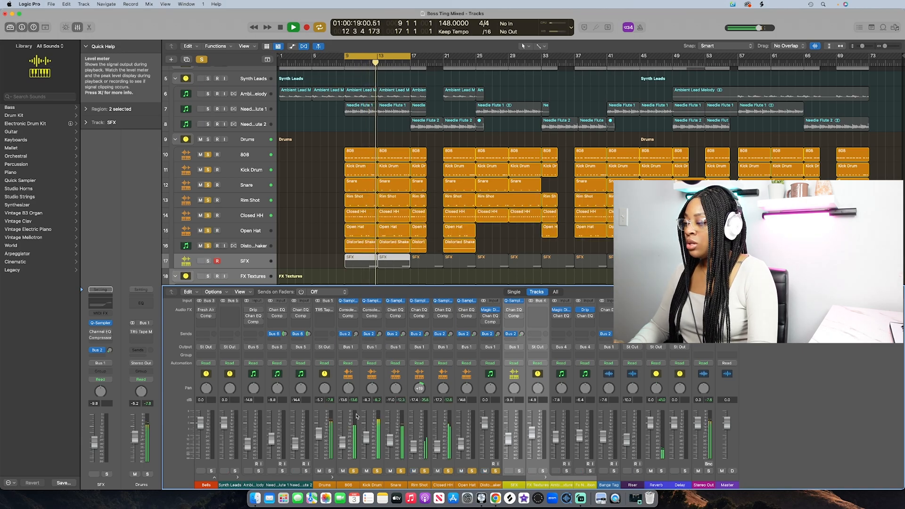
{"action": "scroll", "coordinate": [360, 421], "scroll_direction": "up", "scroll_amount": 2}
{"action": "scroll", "coordinate": [360, 422], "scroll_direction": "down", "scroll_amount": 2}
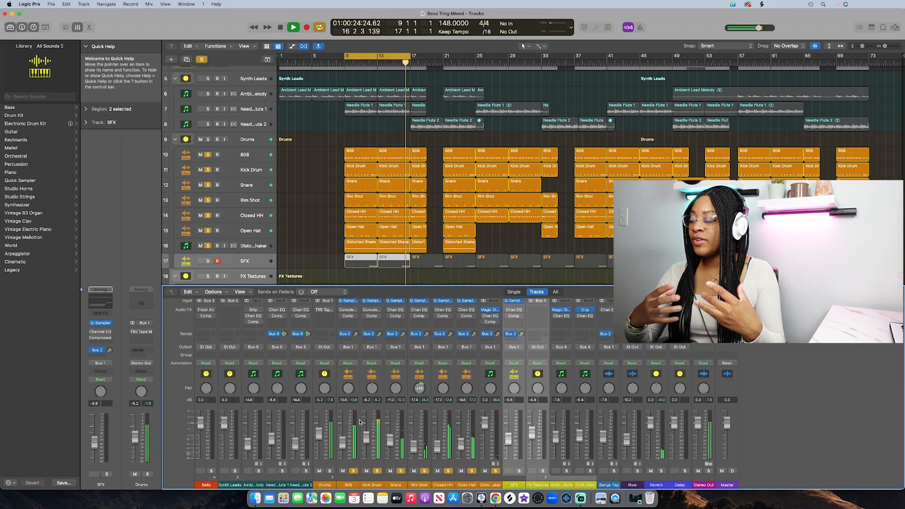
{"action": "key", "text": "space"}
Step: Open the Kick Drum's Vintage Console EQ and Compressor, placing the enlarged compressor window below the EQ to view both
{"action": "left_click", "coordinate": [372, 310]}
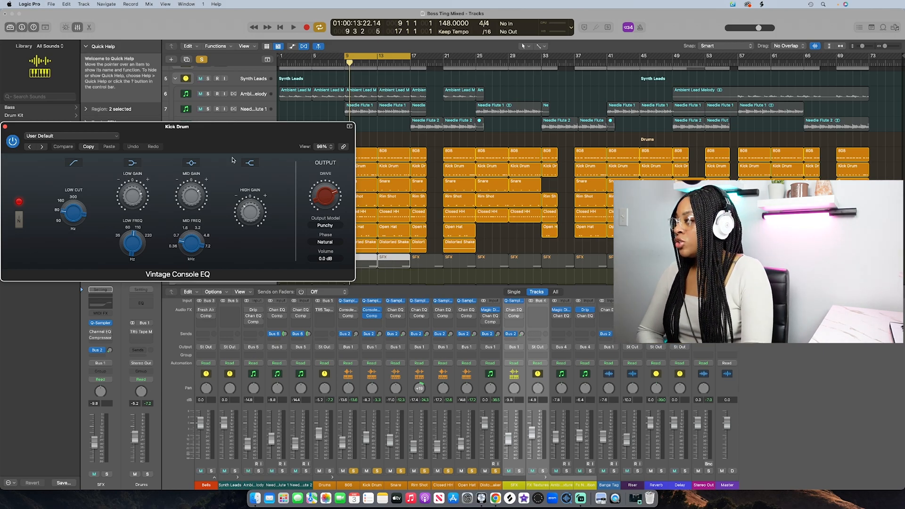
{"action": "left_click_drag", "start_coordinate": [209, 144], "coordinate": [235, 131]}
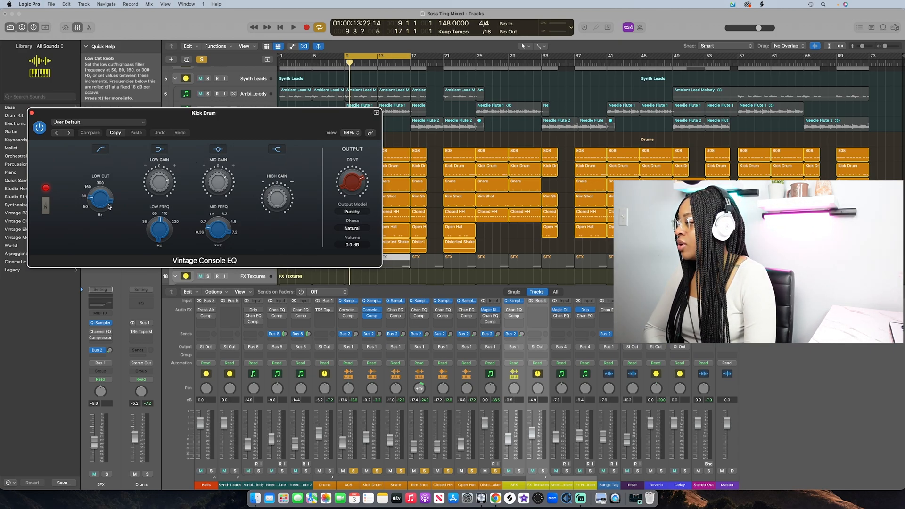
{"action": "left_click_drag", "start_coordinate": [179, 121], "coordinate": [160, 122]}
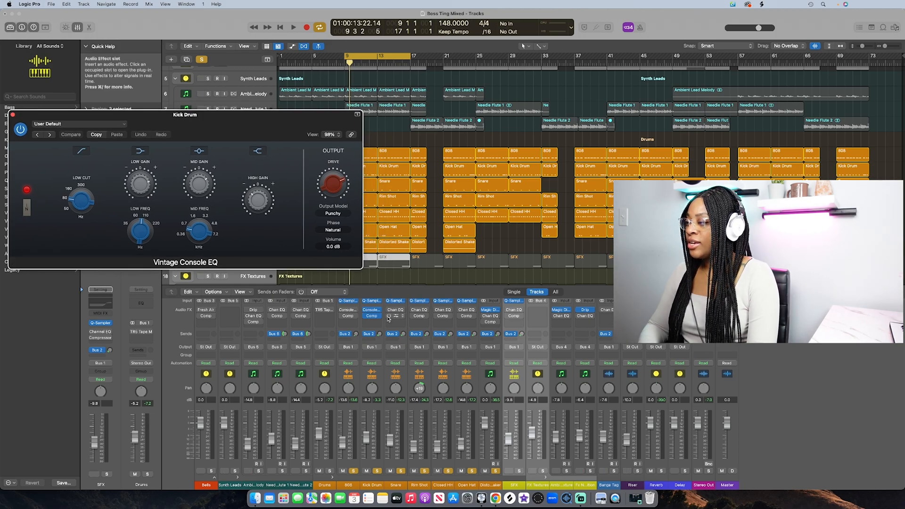
{"action": "left_click", "coordinate": [372, 315]}
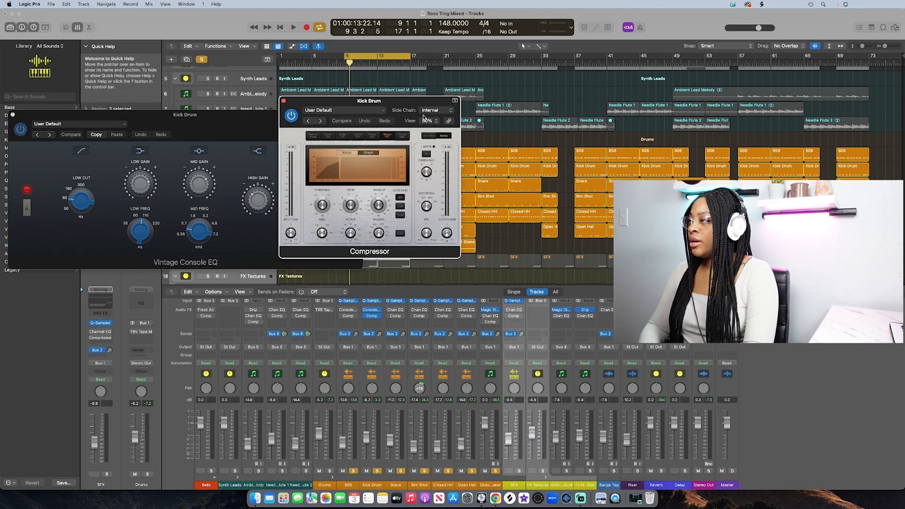
{"action": "left_click_drag", "start_coordinate": [402, 121], "coordinate": [224, 266]}
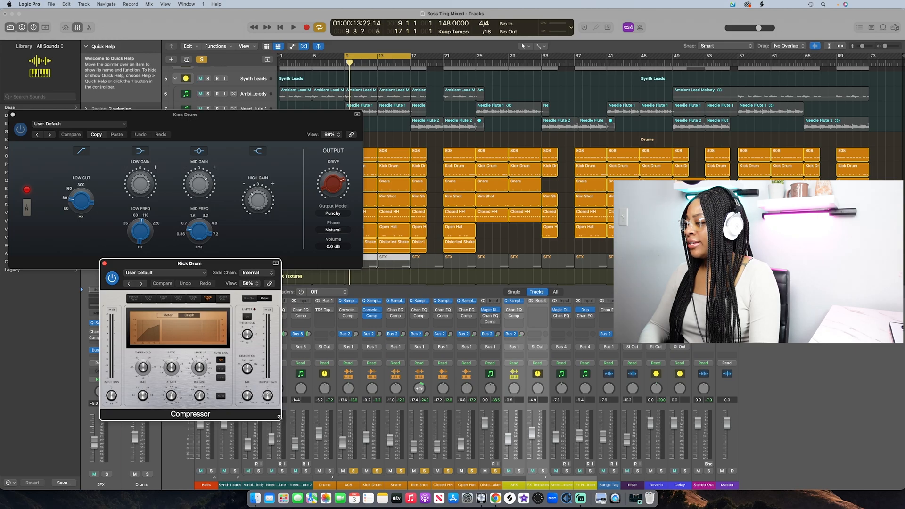
{"action": "left_click_drag", "start_coordinate": [285, 429], "coordinate": [343, 460]}
{"action": "left_click_drag", "start_coordinate": [252, 278], "coordinate": [209, 272]}
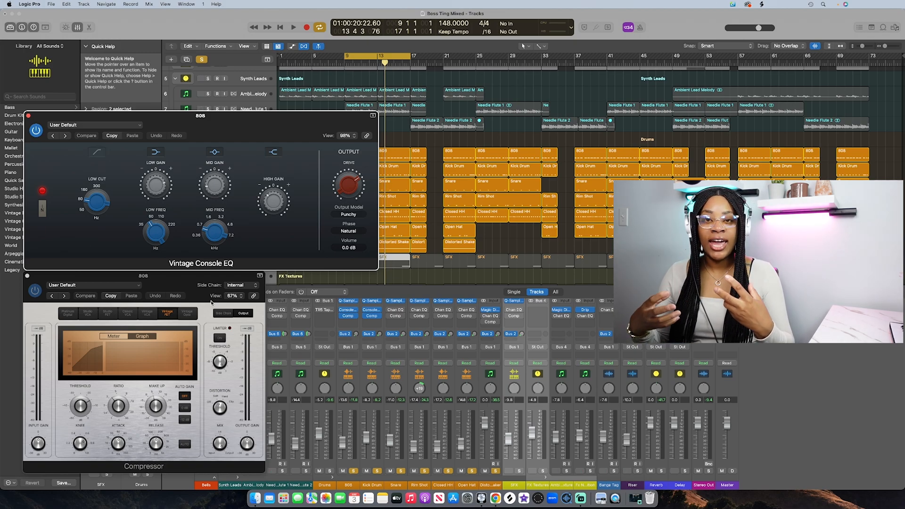
Step: Reposition the 808's Compressor window below its Vintage Console EQ for viewing, and hide all plug-in windows
{"action": "left_click_drag", "start_coordinate": [133, 275], "coordinate": [191, 288]}
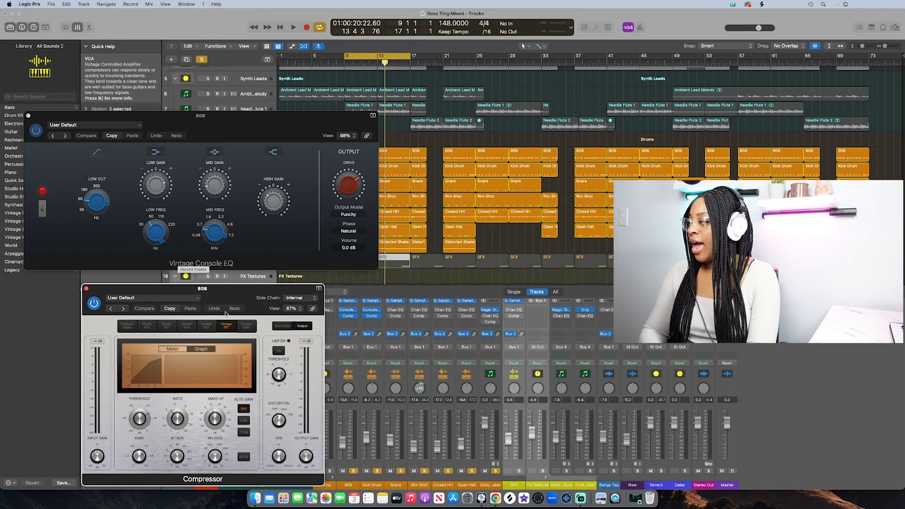
{"action": "left_click_drag", "start_coordinate": [225, 316], "coordinate": [216, 304]}
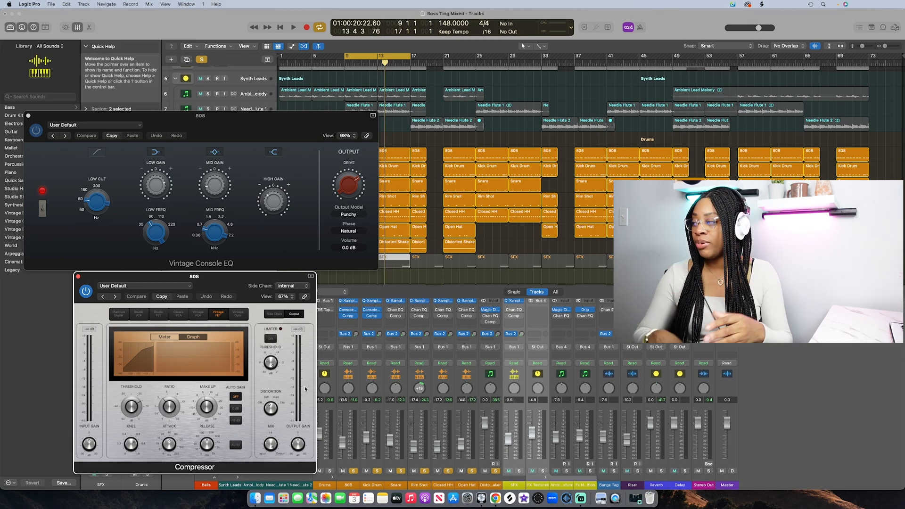
{"action": "key", "text": "v"}
Step: Play the drums, open the Snare's Channel EQ and Compressor, arrange the EQ above the compressor, and stop playback
{"action": "key", "text": "space"}
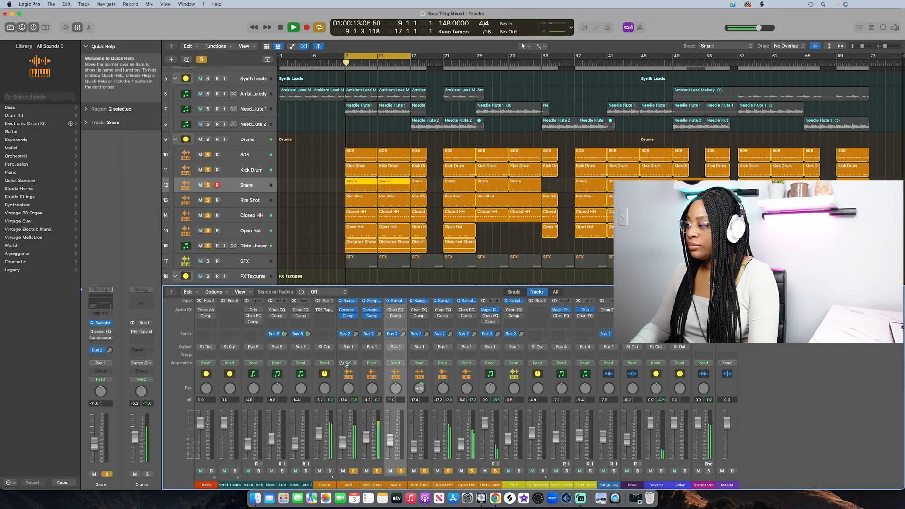
{"action": "left_click", "coordinate": [395, 310]}
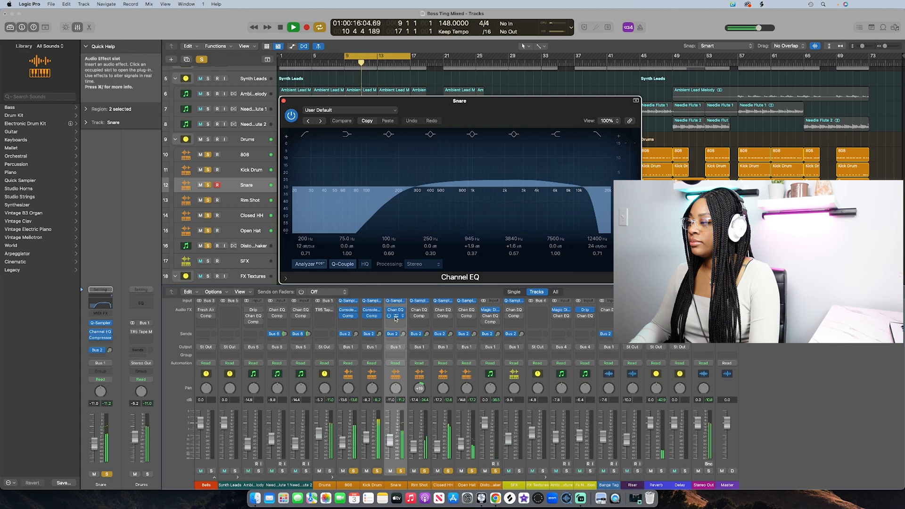
{"action": "left_click_drag", "start_coordinate": [444, 113], "coordinate": [298, 278]}
{"action": "left_click_drag", "start_coordinate": [485, 116], "coordinate": [247, 92]}
{"action": "left_click_drag", "start_coordinate": [288, 280], "coordinate": [214, 285]}
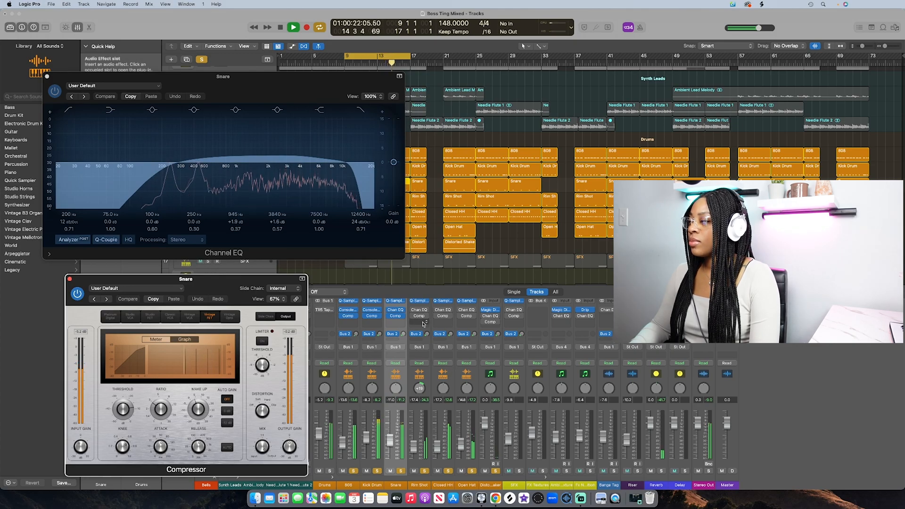
{"action": "key", "text": "space"}
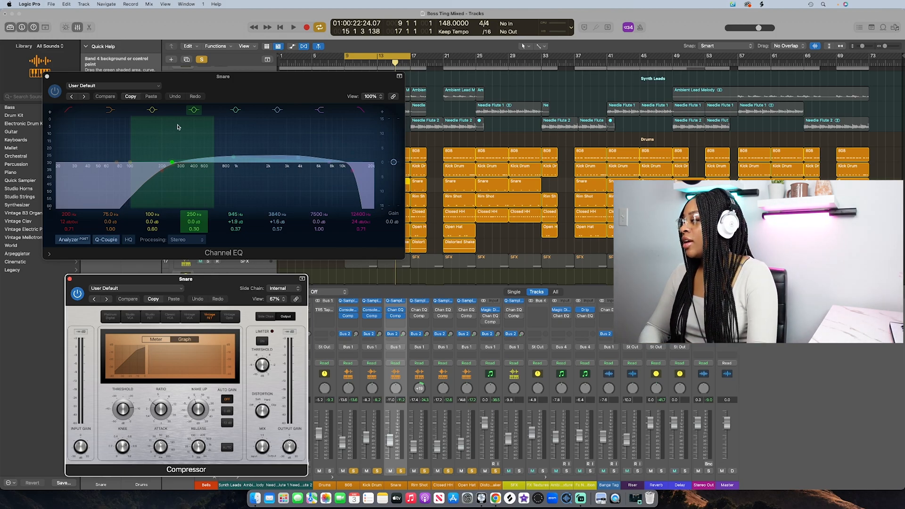
Step: Examine the Snare's EQ curve against its analyzer during playback, and close the Snare's plug-in windows
{"action": "left_click", "coordinate": [71, 241]}
{"action": "key", "text": "space"}
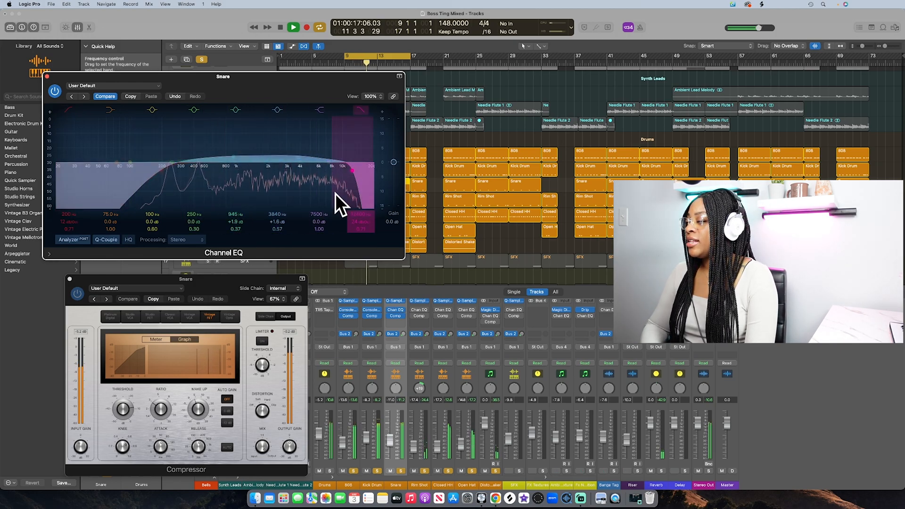
{"action": "key", "text": "space"}
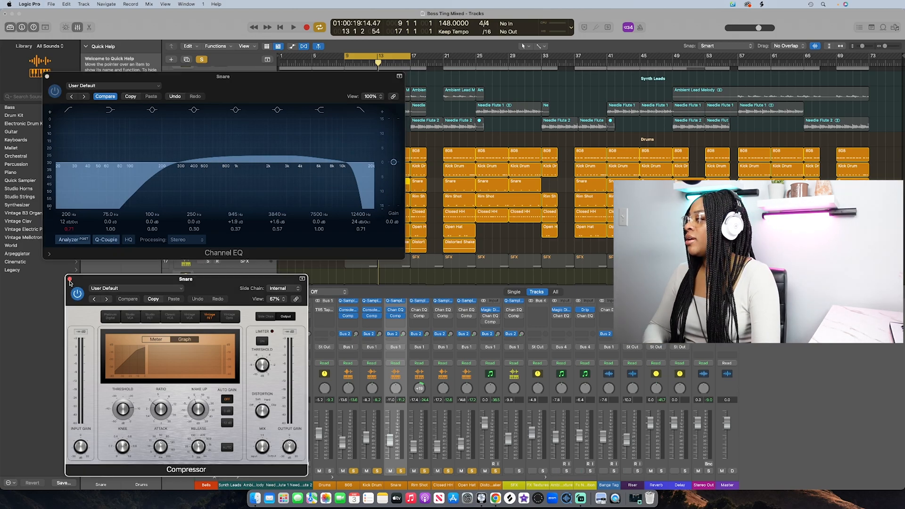
{"action": "left_click", "coordinate": [70, 279], "text": "alt"}
Step: Open the Rim Shot's Channel EQ and Compressor and arrange the EQ above the compressor to view both
{"action": "left_click", "coordinate": [419, 311]}
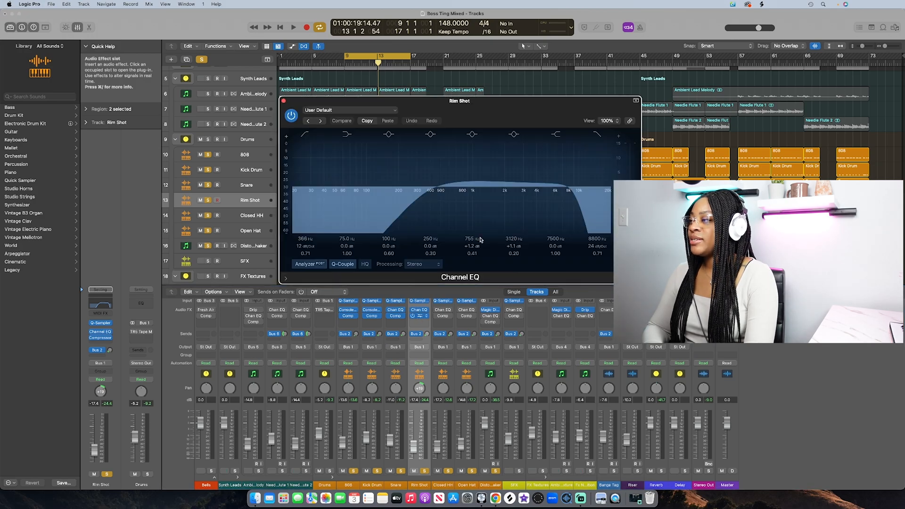
{"action": "left_click", "coordinate": [419, 316]}
{"action": "left_click_drag", "start_coordinate": [405, 96], "coordinate": [170, 215]}
{"action": "left_click_drag", "start_coordinate": [454, 108], "coordinate": [205, 71]}
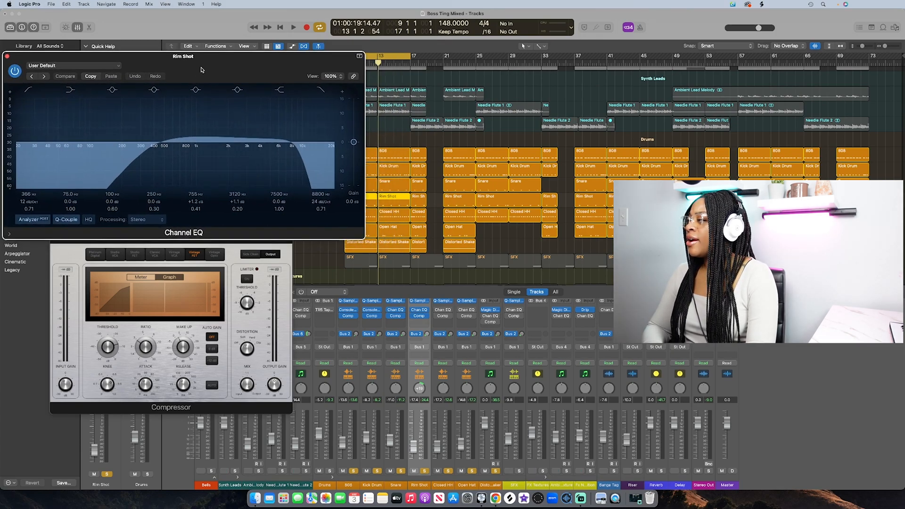
Step: Play the drums to examine the Rim Shot's Channel EQ and Compressor, close both plug-in windows, and stop playback
{"action": "key", "text": "space"}
{"action": "left_click", "coordinate": [50, 221]}
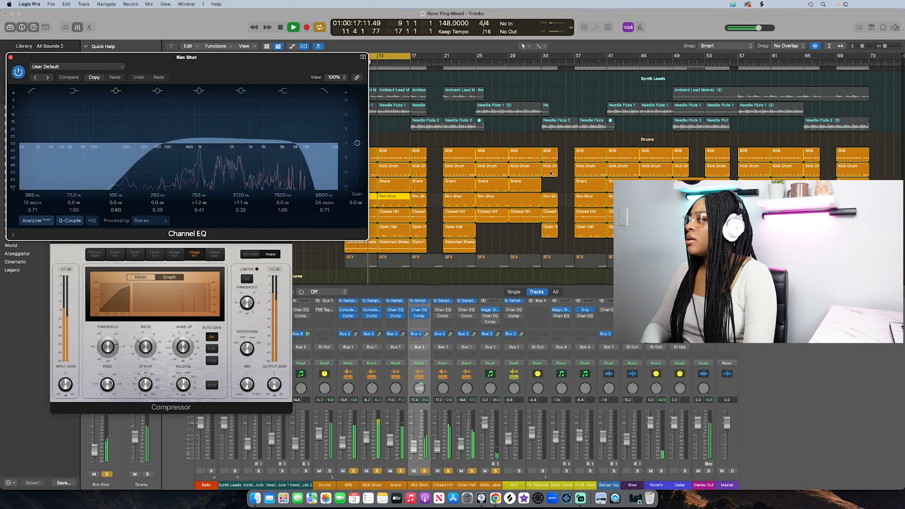
{"action": "key", "text": "super+w"}
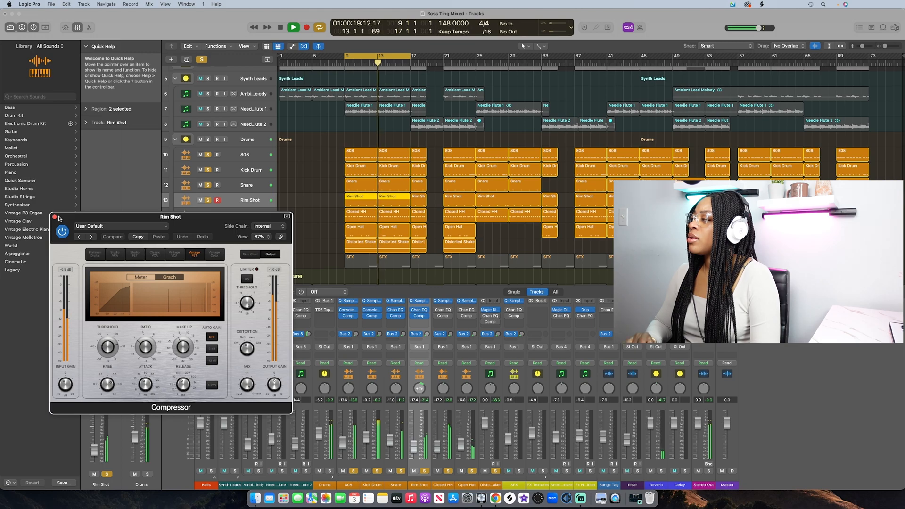
{"action": "key", "text": "super+w"}
{"action": "key", "text": "space"}
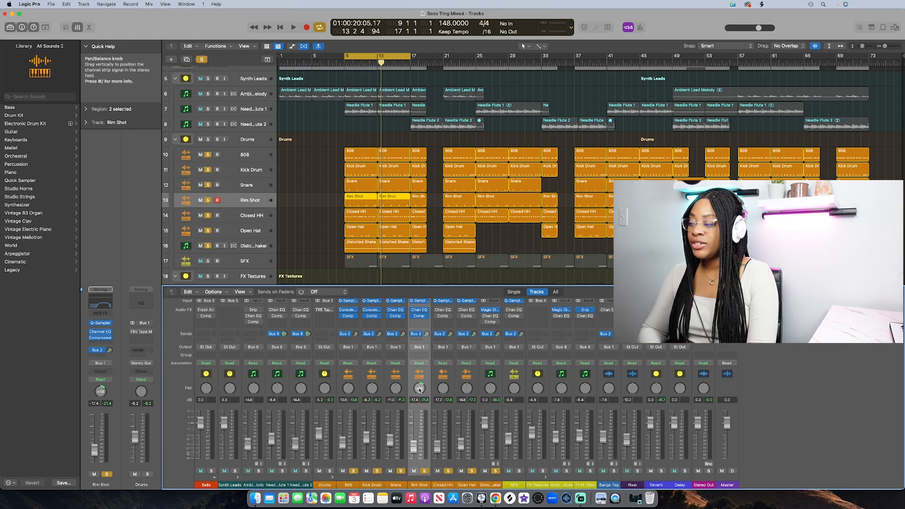
{"action": "left_click_drag", "start_coordinate": [419, 389], "coordinate": [419, 380]}
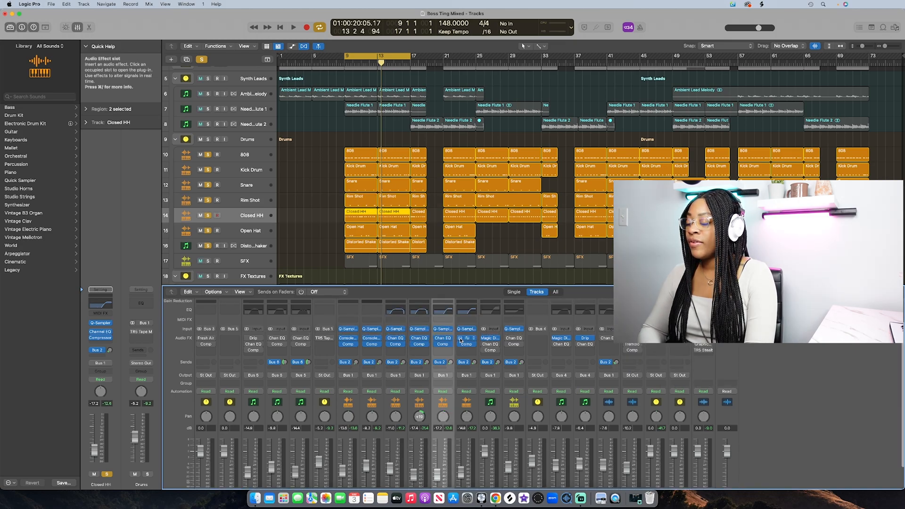
Step: View the Closed HH's Channel EQ, close it, and open the channel's Compressor moved clear of the mixer
{"action": "left_click", "coordinate": [442, 310]}
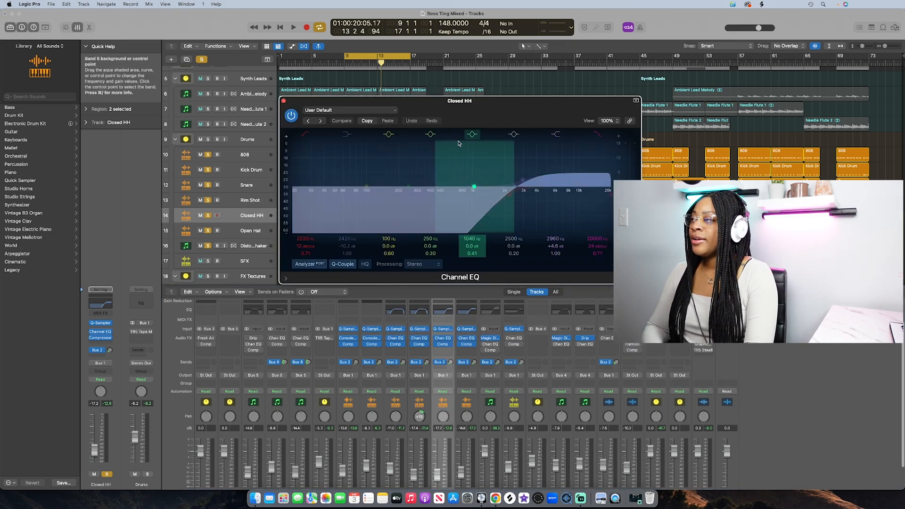
{"action": "left_click_drag", "start_coordinate": [459, 105], "coordinate": [258, 140]}
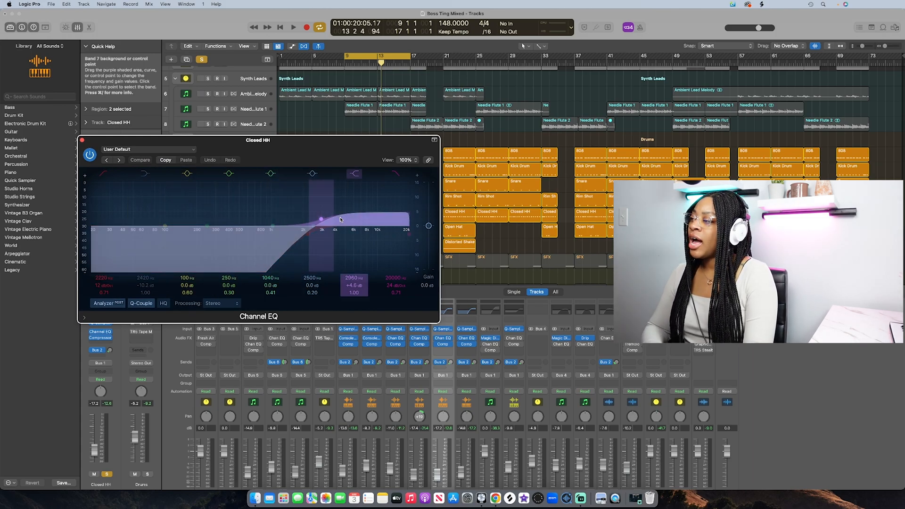
{"action": "left_click", "coordinate": [82, 140]}
{"action": "left_click", "coordinate": [442, 344]}
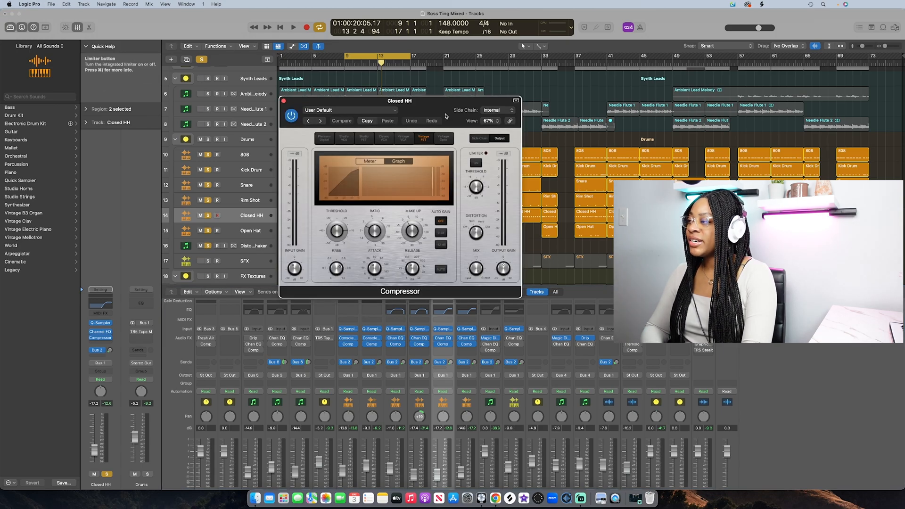
{"action": "left_click_drag", "start_coordinate": [400, 100], "coordinate": [172, 134]}
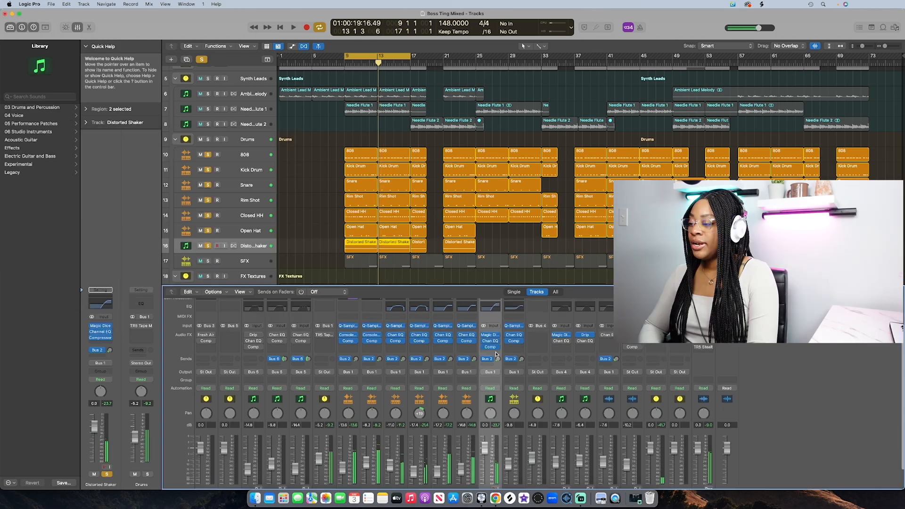
Step: Open the Distorted Shaker's Channel EQ, move it aside to view its curve, and close it
{"action": "scroll", "coordinate": [495, 355], "scroll_direction": "down", "scroll_amount": 4}
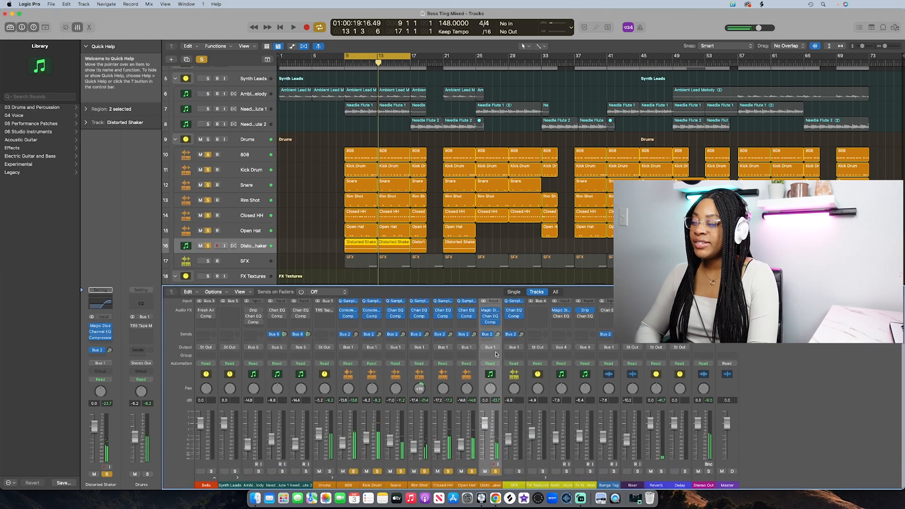
{"action": "scroll", "coordinate": [495, 354], "scroll_direction": "up", "scroll_amount": 6}
{"action": "left_click", "coordinate": [490, 340]}
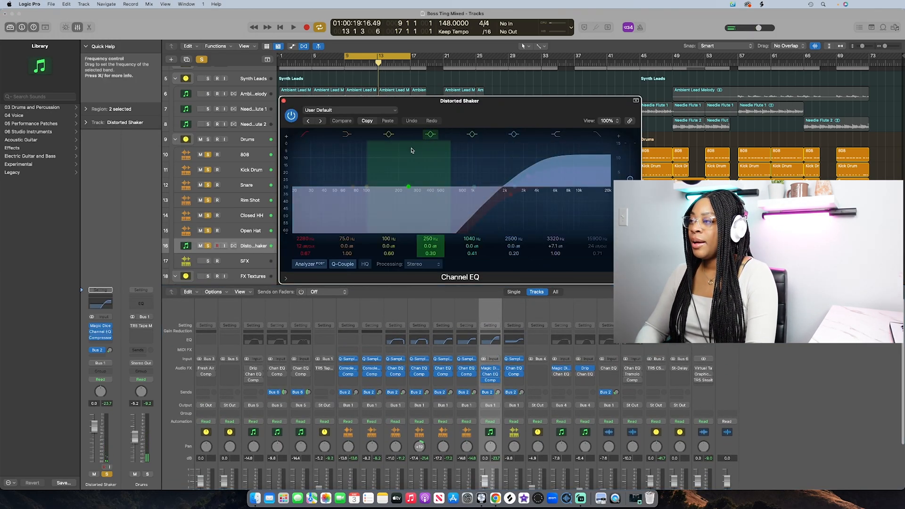
{"action": "left_click_drag", "start_coordinate": [410, 100], "coordinate": [234, 124]}
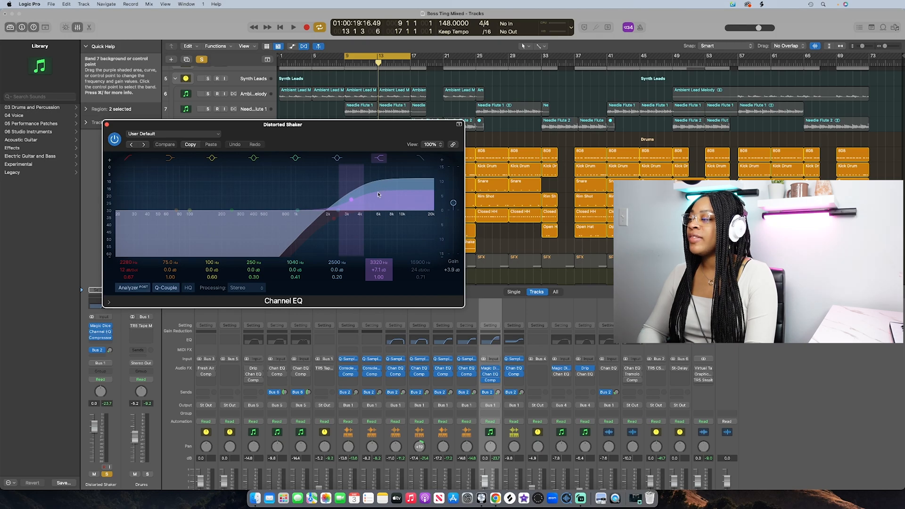
{"action": "left_click", "coordinate": [107, 124]}
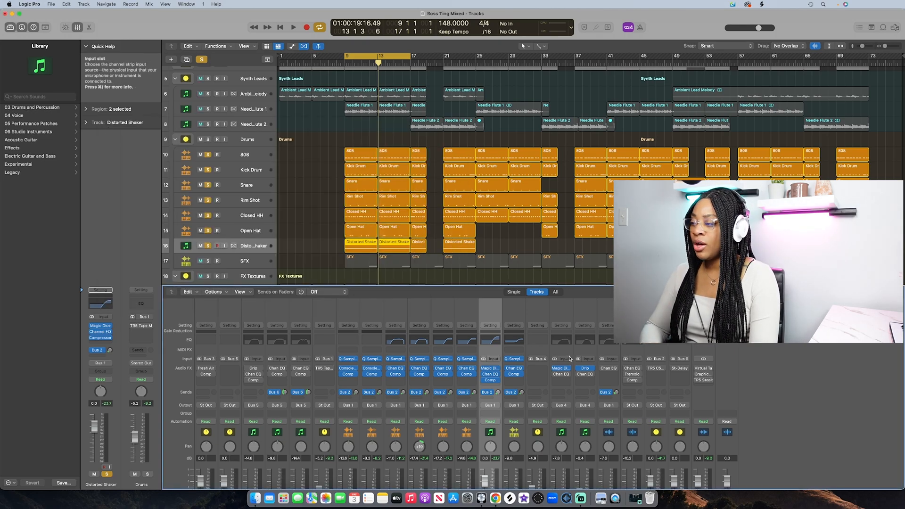
Step: Open the Distorted Shaker's Magic Dice, play the drums with its Channel EQ and Compressor bypassed, and close the plug-in
{"action": "left_click", "coordinate": [490, 370]}
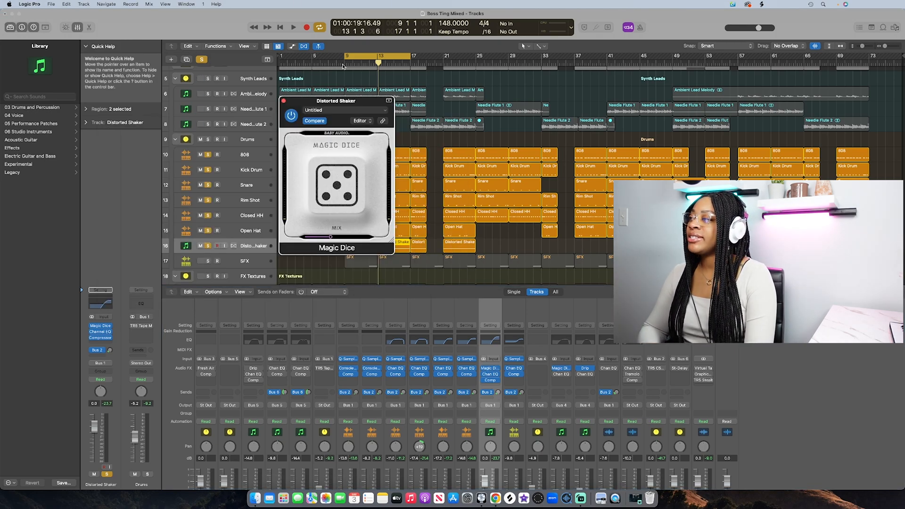
{"action": "left_click_drag", "start_coordinate": [297, 105], "coordinate": [253, 105]}
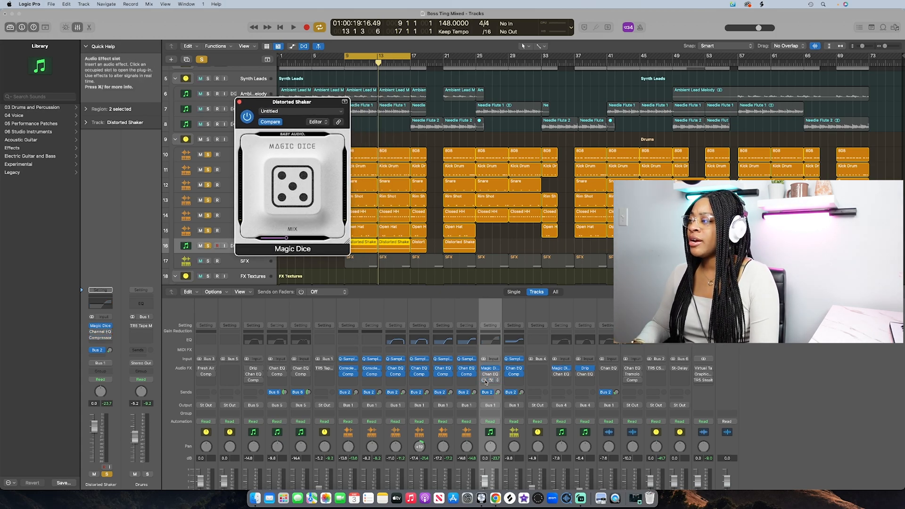
{"action": "key", "text": "space"}
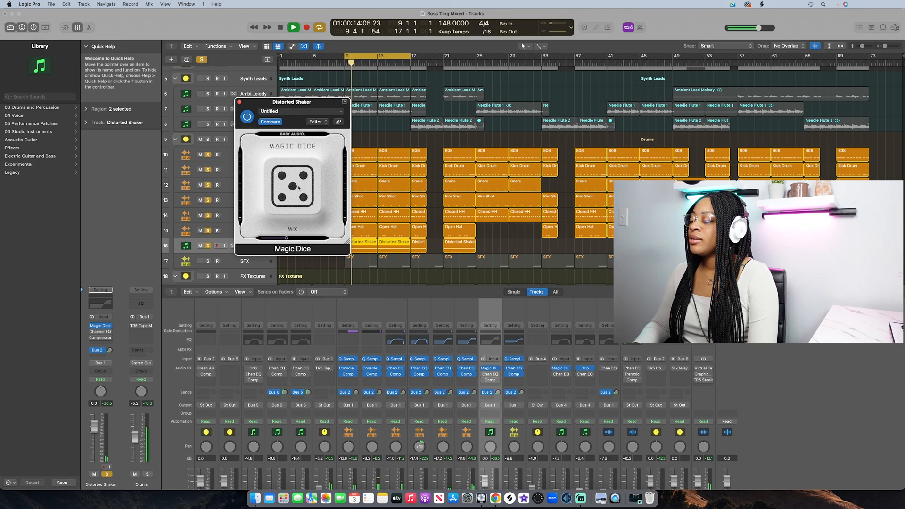
{"action": "key", "text": "space"}
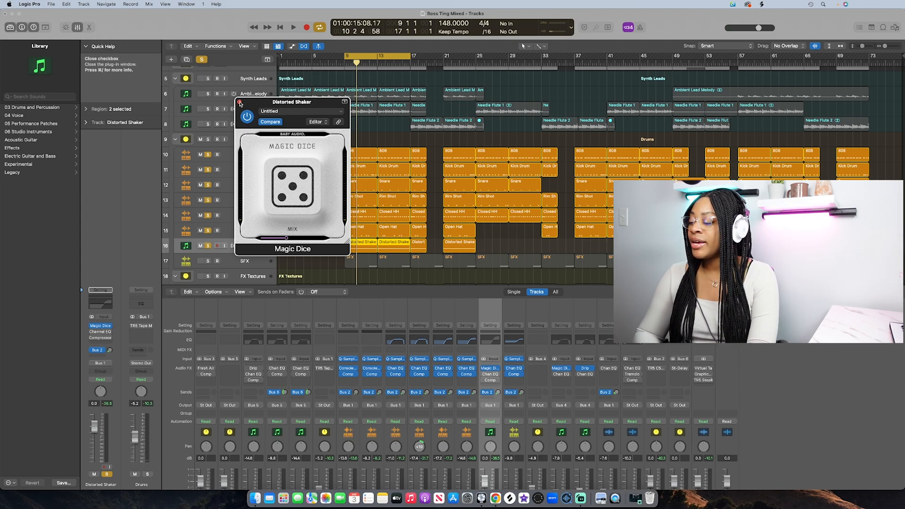
{"action": "left_click", "coordinate": [240, 103]}
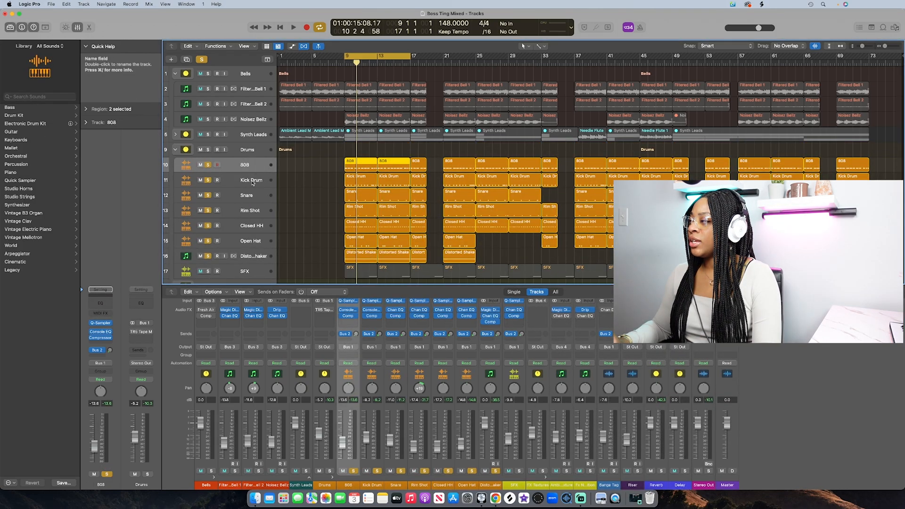
Step: Select the drum tracks from 808 through Distorted Shaker, view the summing stack option for a new track stack, and cancel
{"action": "left_click", "coordinate": [253, 183], "text": "super"}
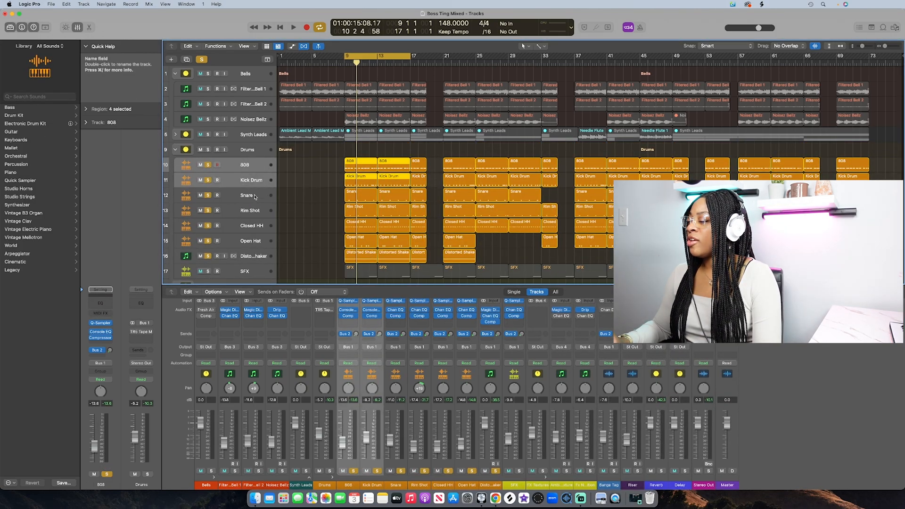
{"action": "left_click", "coordinate": [254, 197], "text": "super"}
{"action": "left_click", "coordinate": [250, 212], "text": "super"}
{"action": "left_click", "coordinate": [250, 227], "text": "super"}
{"action": "left_click", "coordinate": [251, 241], "text": "super"}
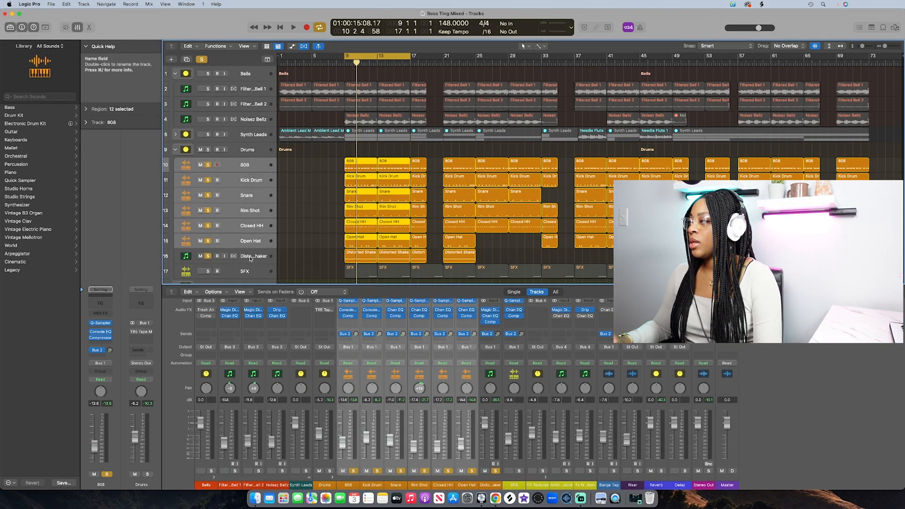
{"action": "left_click", "coordinate": [250, 257], "text": "super"}
{"action": "right_click", "coordinate": [238, 170]}
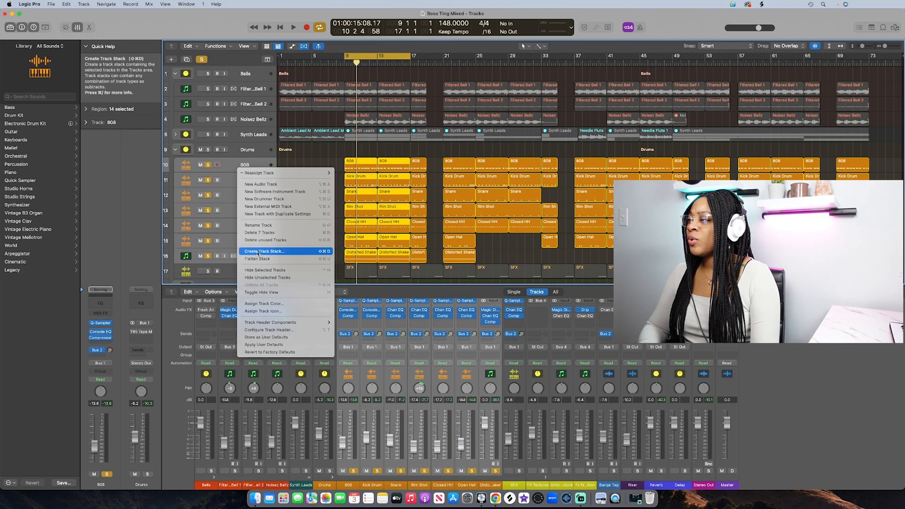
{"action": "left_click", "coordinate": [257, 253]}
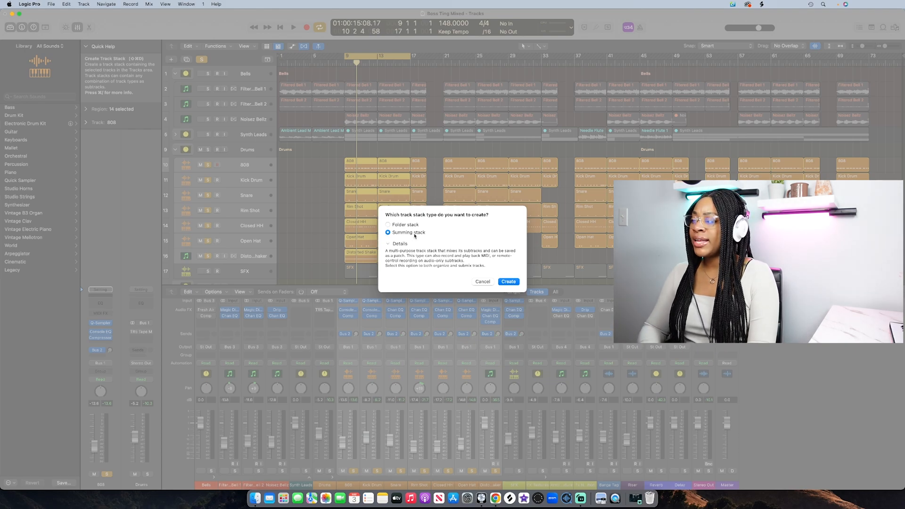
{"action": "left_click", "coordinate": [483, 282]}
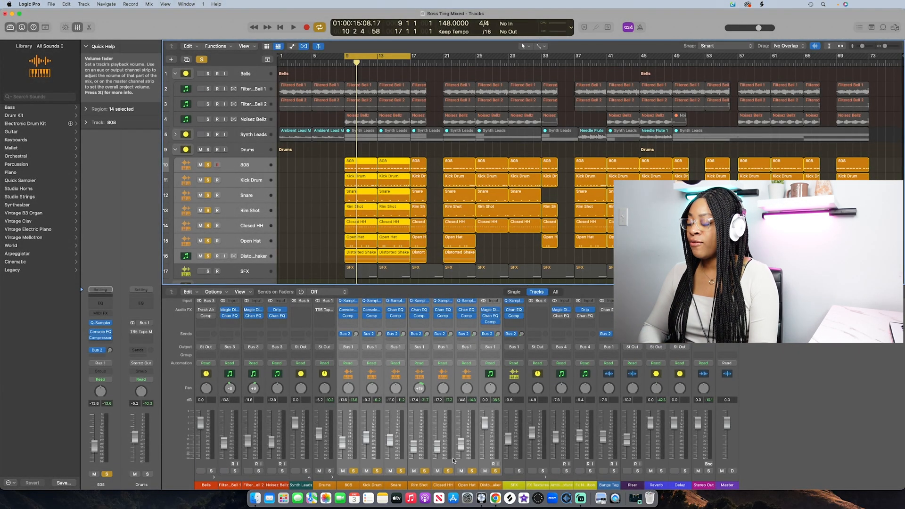
Step: Examine the drum channels' inserts, Bus 2 sends and Bus 1 outputs in the mixer
{"action": "scroll", "coordinate": [313, 376], "scroll_direction": "up", "scroll_amount": 2}
{"action": "scroll", "coordinate": [312, 376], "scroll_direction": "down", "scroll_amount": 1}
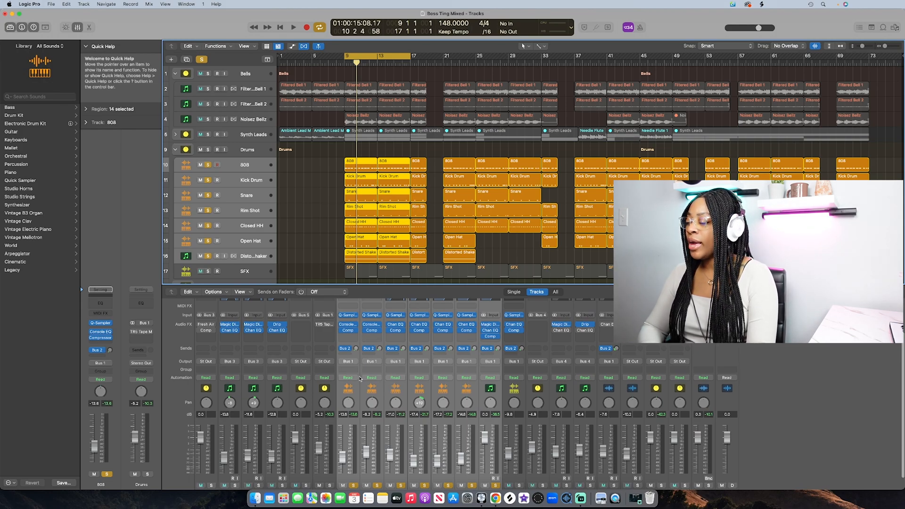
{"action": "scroll", "coordinate": [354, 377], "scroll_direction": "up", "scroll_amount": 1}
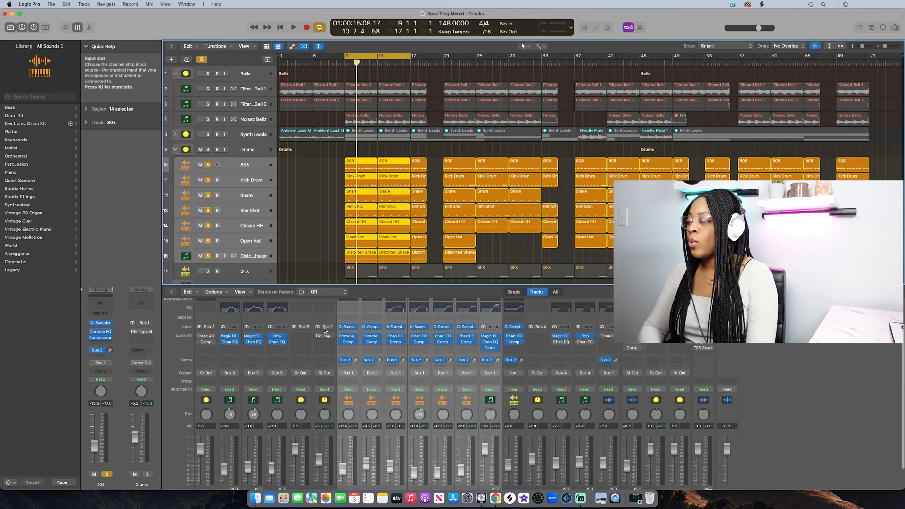
{"action": "scroll", "coordinate": [336, 354], "scroll_direction": "down", "scroll_amount": 2}
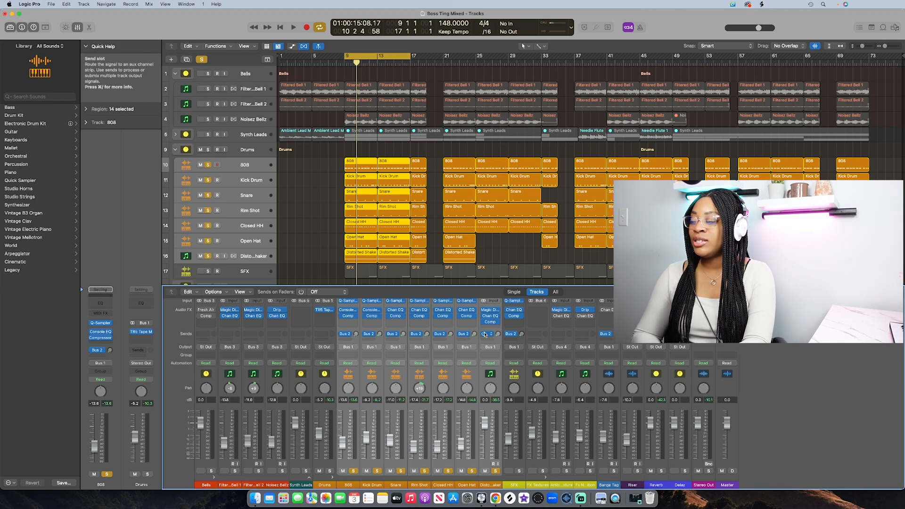
{"action": "scroll", "coordinate": [325, 323], "scroll_direction": "up", "scroll_amount": 1}
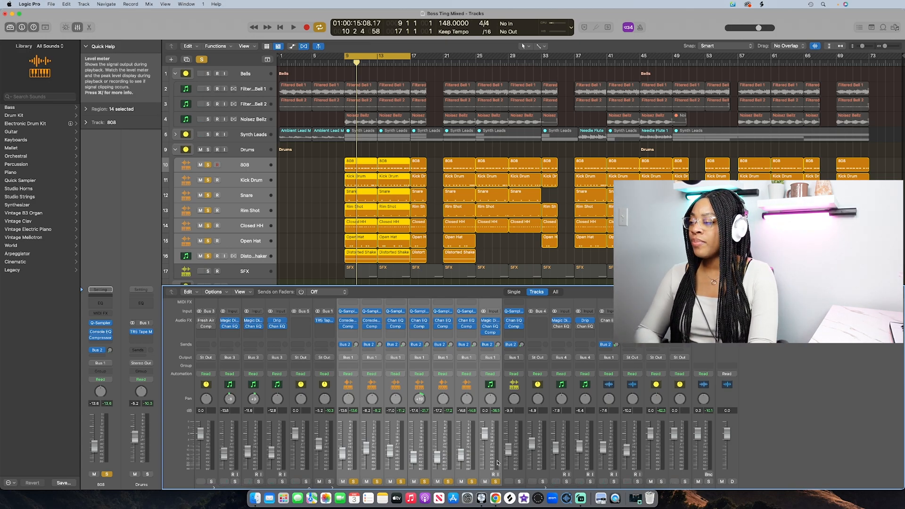
{"action": "scroll", "coordinate": [499, 462], "scroll_direction": "down", "scroll_amount": 2}
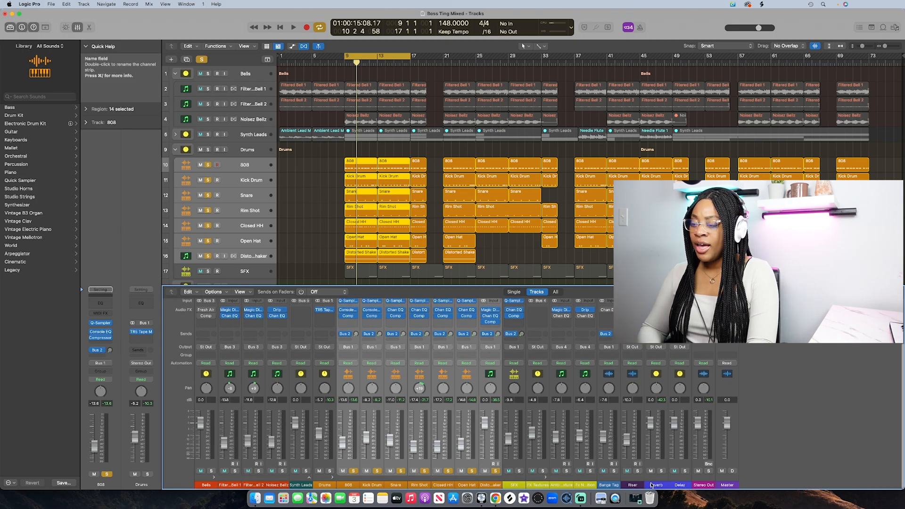
Step: Open the TR5 CSR Plate on the Reverb channel and move its window clear of the mixer
{"action": "left_click", "coordinate": [656, 484]}
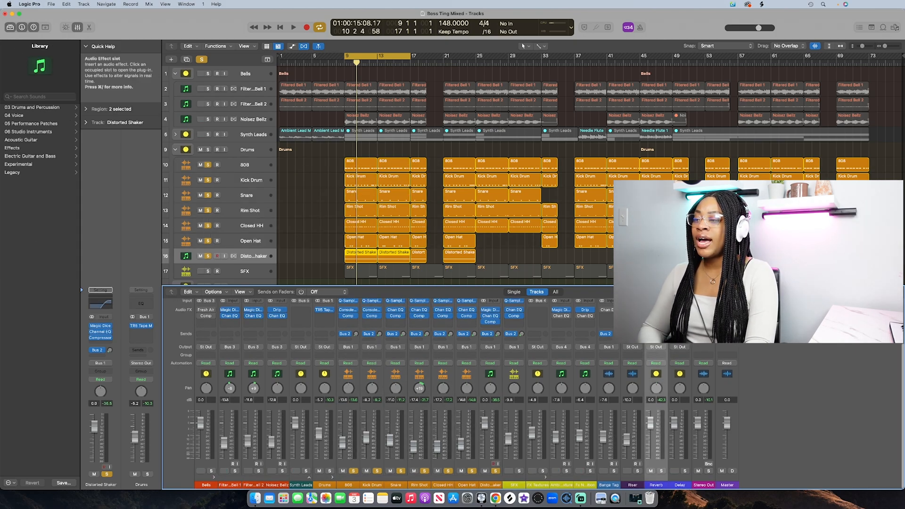
{"action": "left_click", "coordinate": [657, 316]}
{"action": "left_click", "coordinate": [657, 316]}
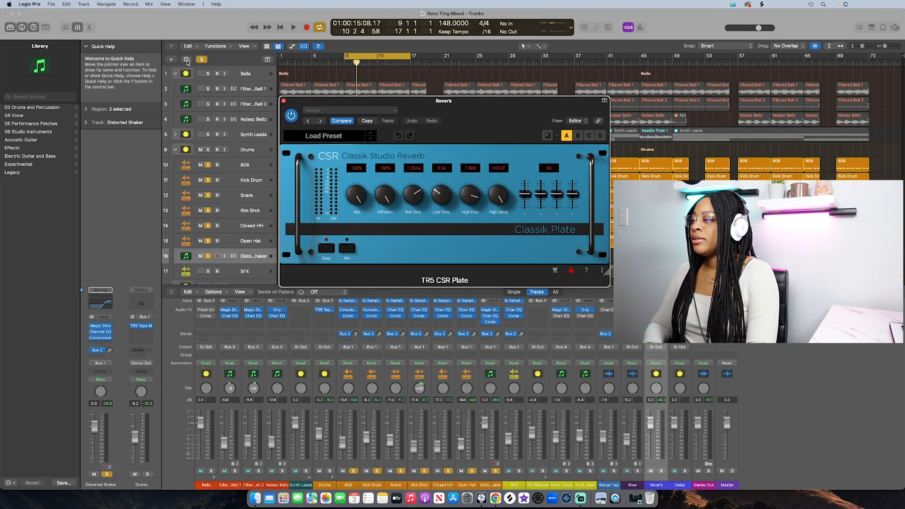
{"action": "left_click_drag", "start_coordinate": [448, 106], "coordinate": [219, 123]}
Step: Load the Classik Plate 1 preset from the Send category in the TR5 CSR Plate and close the plug-in
{"action": "left_click", "coordinate": [111, 152]}
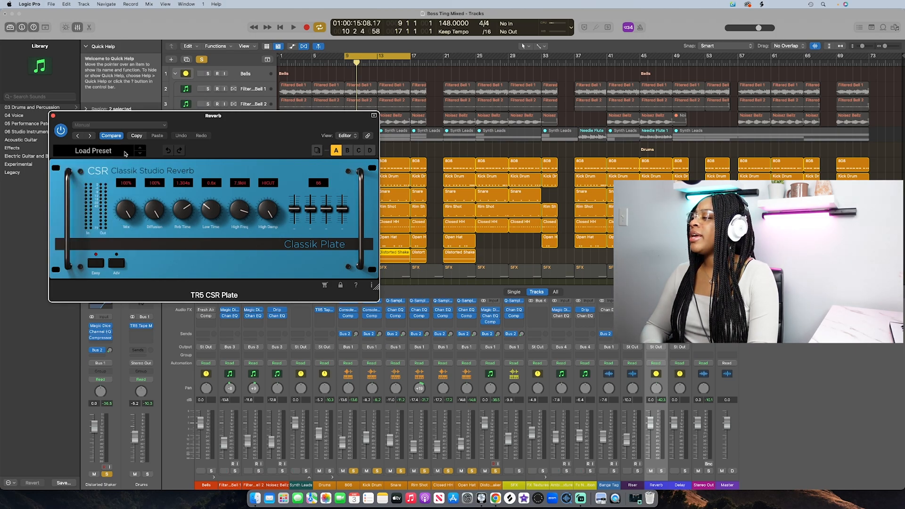
{"action": "left_click", "coordinate": [125, 152]}
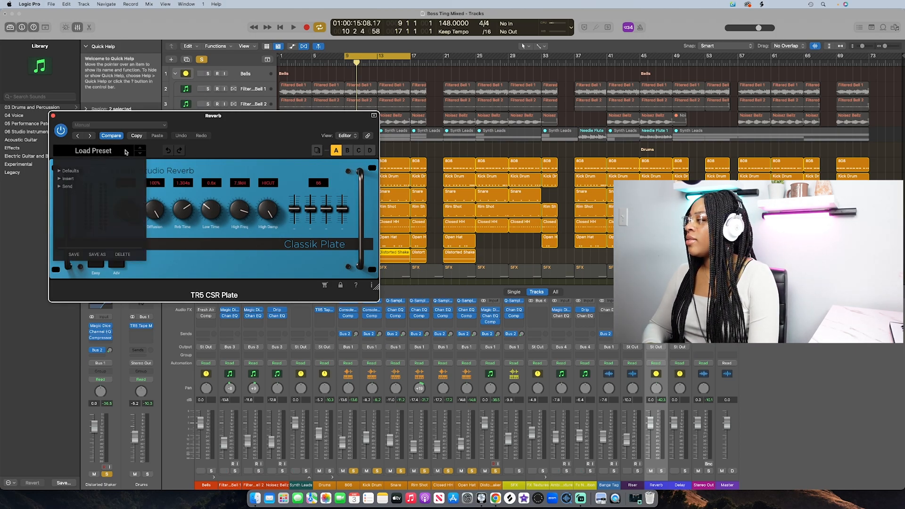
{"action": "left_click", "coordinate": [59, 187]}
{"action": "scroll", "coordinate": [90, 207], "scroll_direction": "down", "scroll_amount": 1}
{"action": "left_click", "coordinate": [87, 208]}
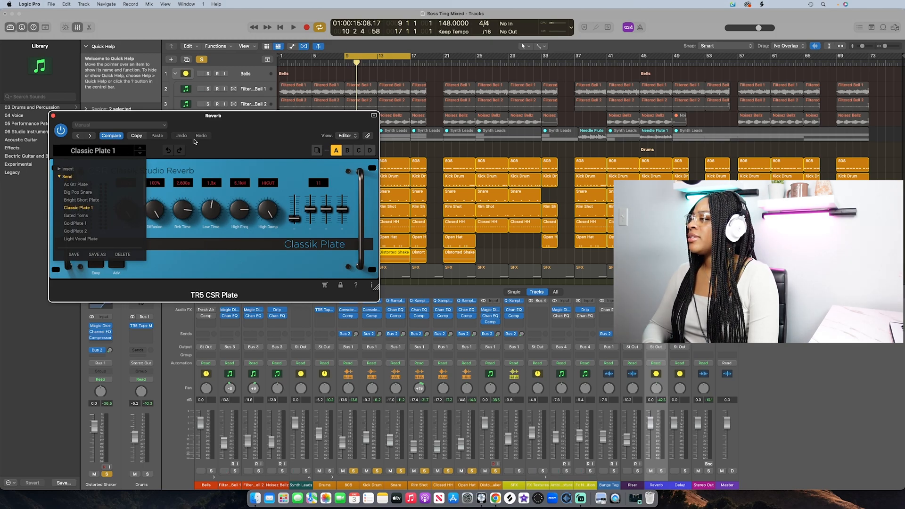
{"action": "left_click", "coordinate": [243, 126]}
{"action": "left_click", "coordinate": [53, 115]}
Step: Open the TR5 Tape Machine 440 on the Drums stack channel and move its window aside for viewing
{"action": "scroll", "coordinate": [325, 349], "scroll_direction": "up", "scroll_amount": 3}
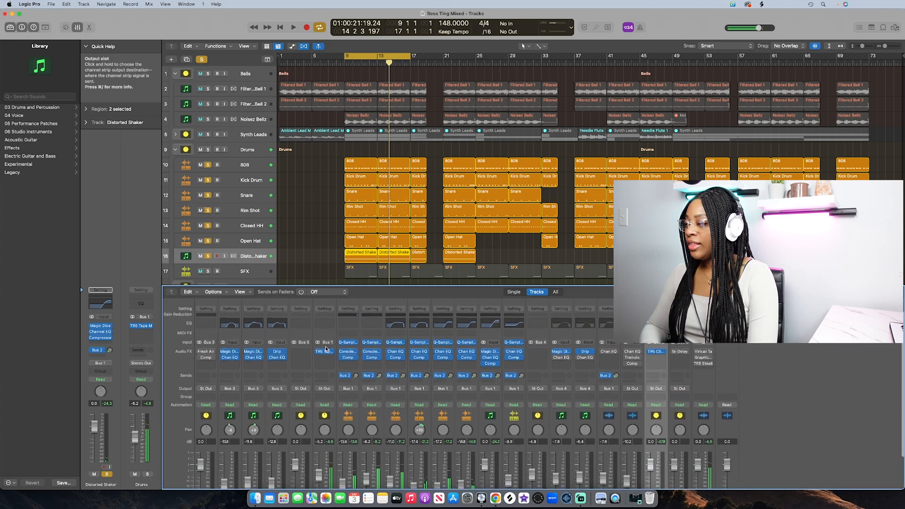
{"action": "scroll", "coordinate": [324, 339], "scroll_direction": "down", "scroll_amount": 2}
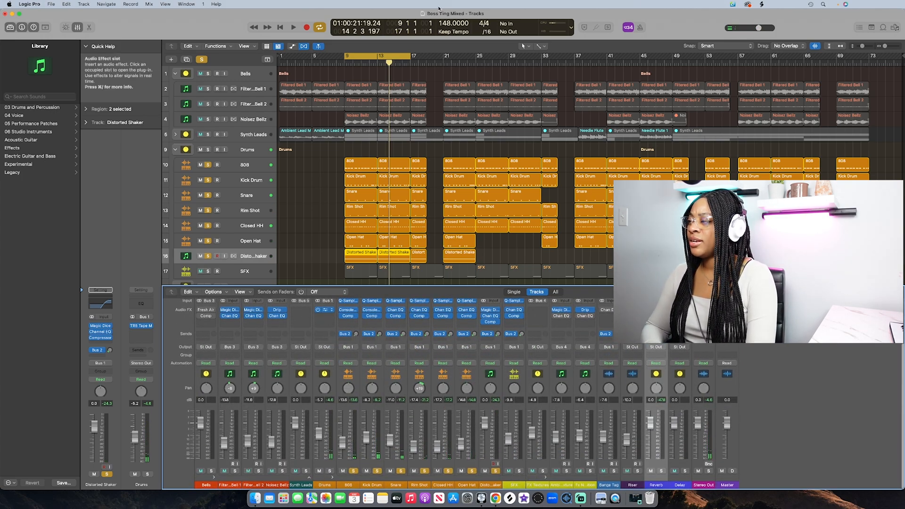
{"action": "left_click_drag", "start_coordinate": [486, 117], "coordinate": [255, 209]}
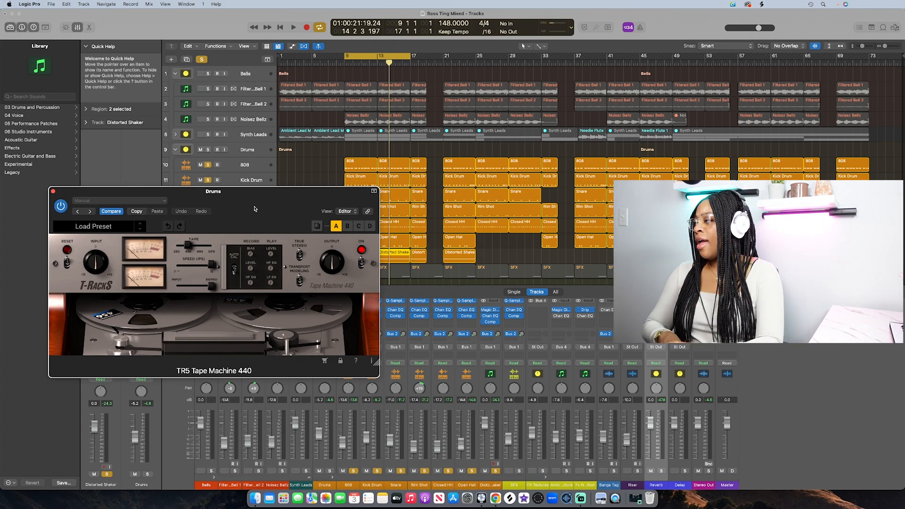
Step: Reposition the TR5 Tape Machine 440 window, close it, and unsolo all the channels in the Drums stack
{"action": "left_click_drag", "start_coordinate": [257, 207], "coordinate": [253, 194]}
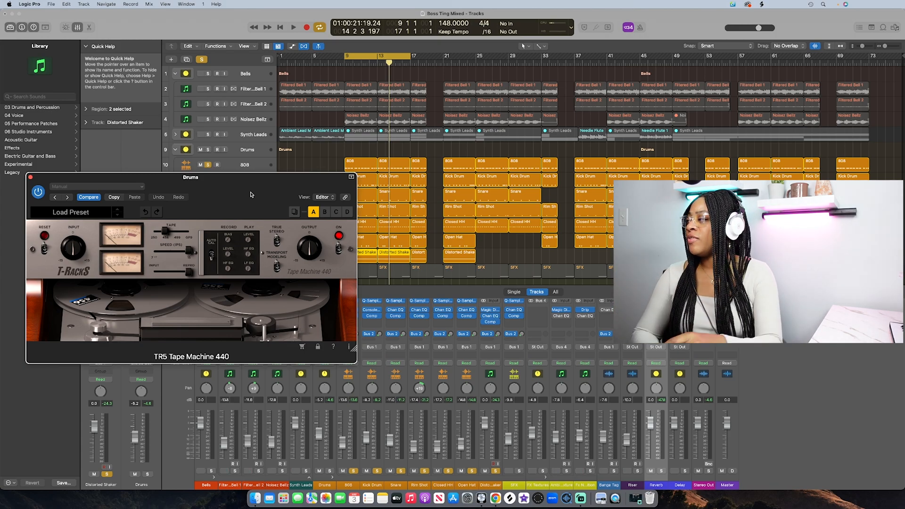
{"action": "left_click_drag", "start_coordinate": [237, 178], "coordinate": [256, 210]}
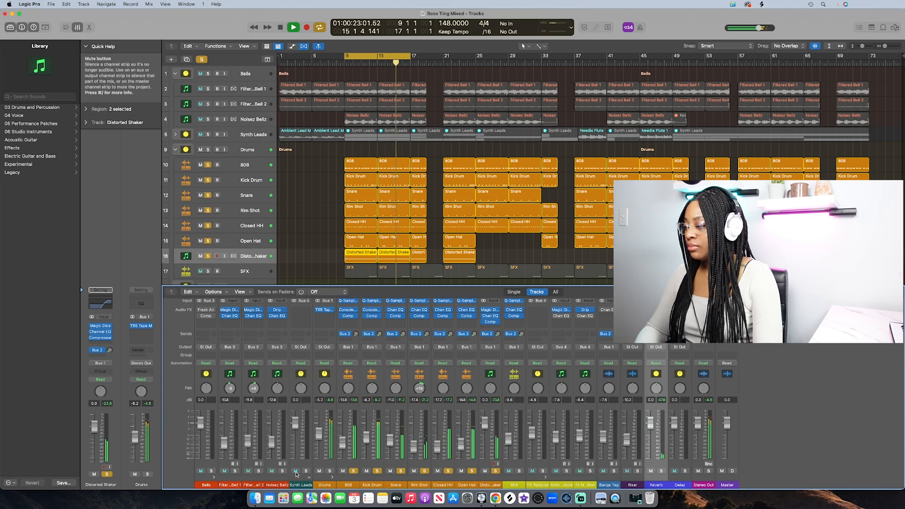
{"action": "left_click_drag", "start_coordinate": [352, 471], "coordinate": [379, 471]}
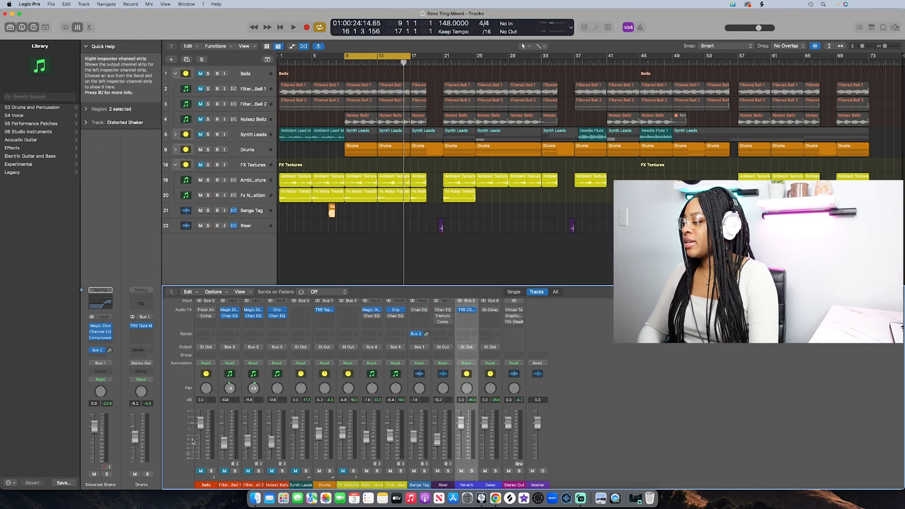
Step: Unmute the bell channels, solo Filtered Bell 1, mute the Drums stack and start playback
{"action": "left_click_drag", "start_coordinate": [225, 471], "coordinate": [272, 471]}
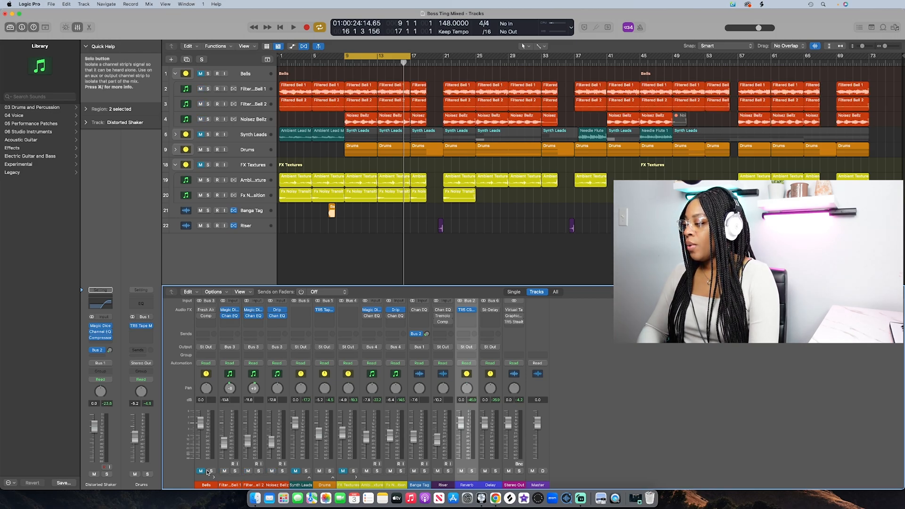
{"action": "left_click", "coordinate": [245, 477]}
{"action": "left_click", "coordinate": [235, 471]}
{"action": "left_click", "coordinate": [319, 470]}
{"action": "key", "text": "space"}
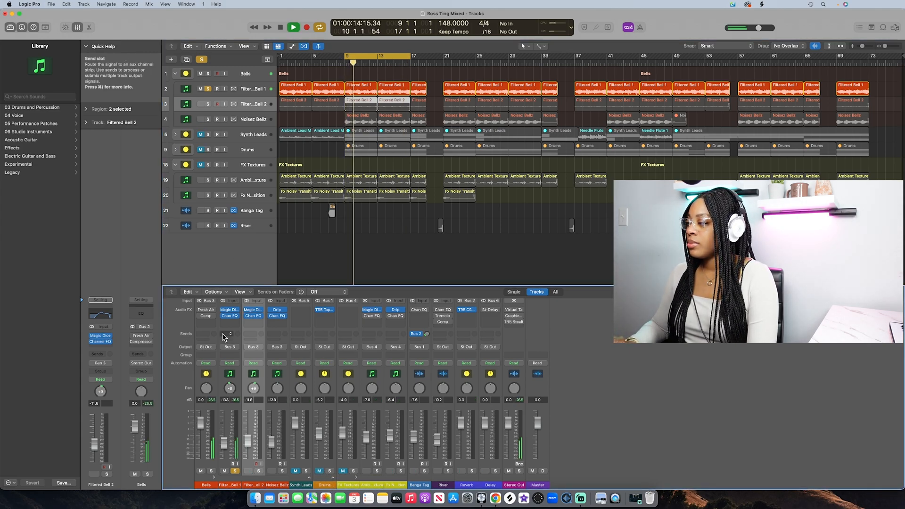
Step: Review Magic Dice on Filtered Bell 2 and the Channel EQ on Filtered Bell 1 during playback, and close both plug-ins
{"action": "left_click", "coordinate": [253, 310]}
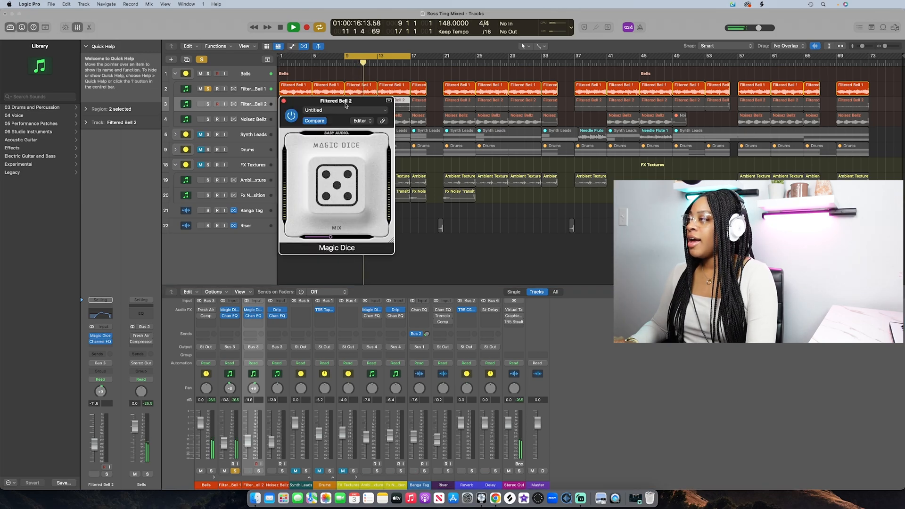
{"action": "left_click_drag", "start_coordinate": [345, 106], "coordinate": [161, 113]}
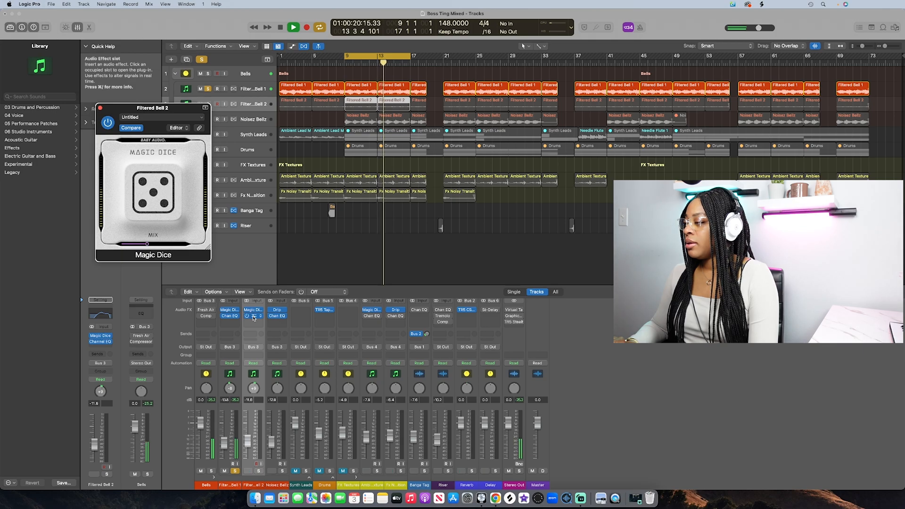
{"action": "left_click", "coordinate": [229, 316]}
{"action": "left_click_drag", "start_coordinate": [468, 104], "coordinate": [189, 241]}
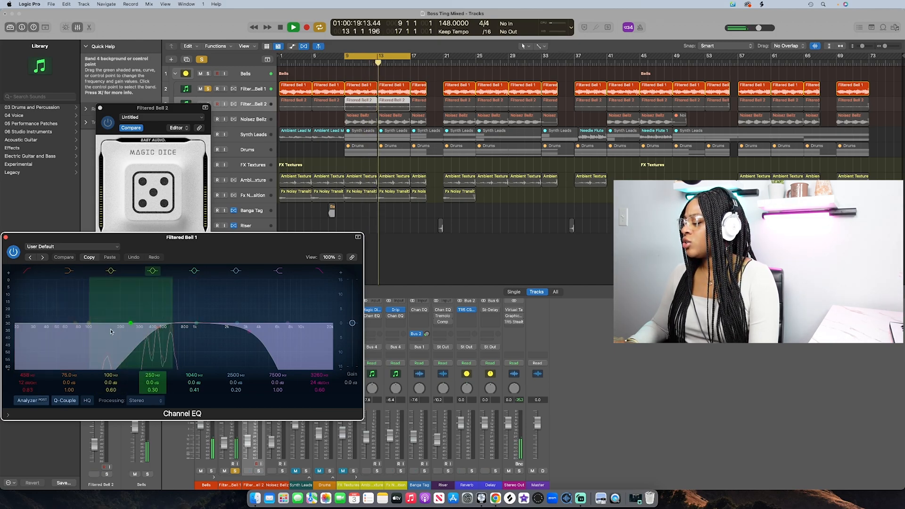
{"action": "left_click", "coordinate": [6, 239]}
{"action": "left_click", "coordinate": [100, 107]}
{"action": "key", "text": "space"}
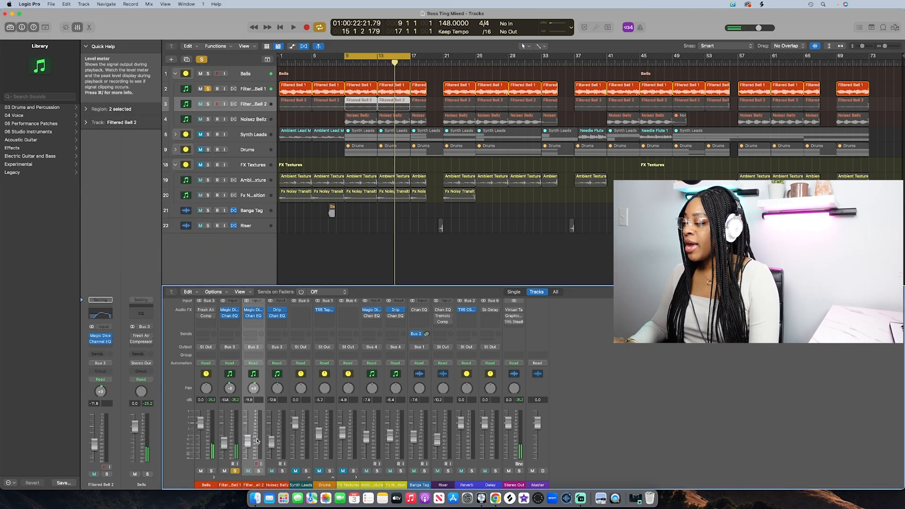
Step: Solo Noisez Bellz and Filtered Bell 2 alongside Filtered Bell 1, comparing playback with and without Filtered Bell 2
{"action": "left_click", "coordinate": [282, 471]}
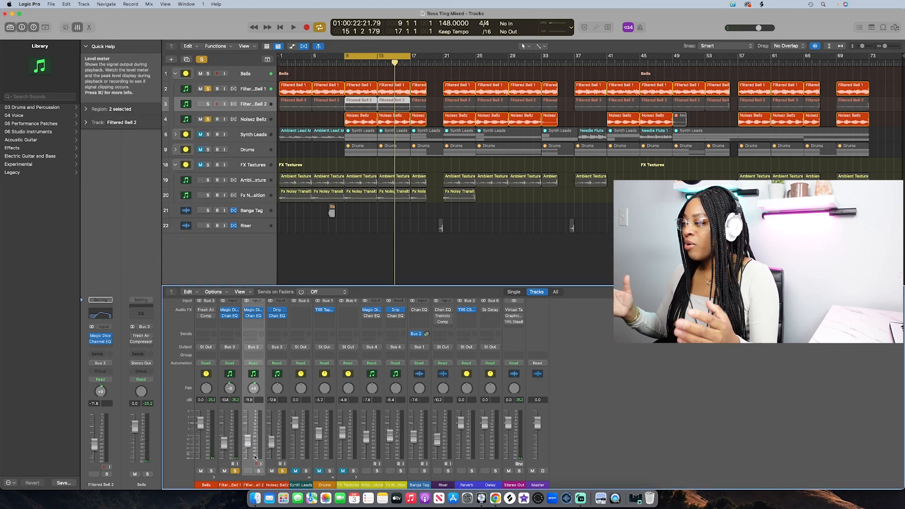
{"action": "left_click", "coordinate": [259, 471]}
{"action": "key", "text": "space"}
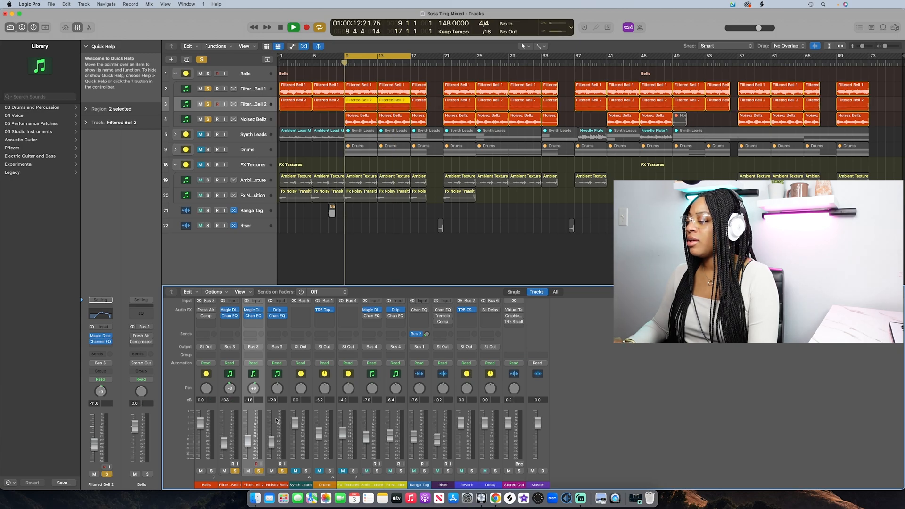
{"action": "left_click", "coordinate": [259, 471]}
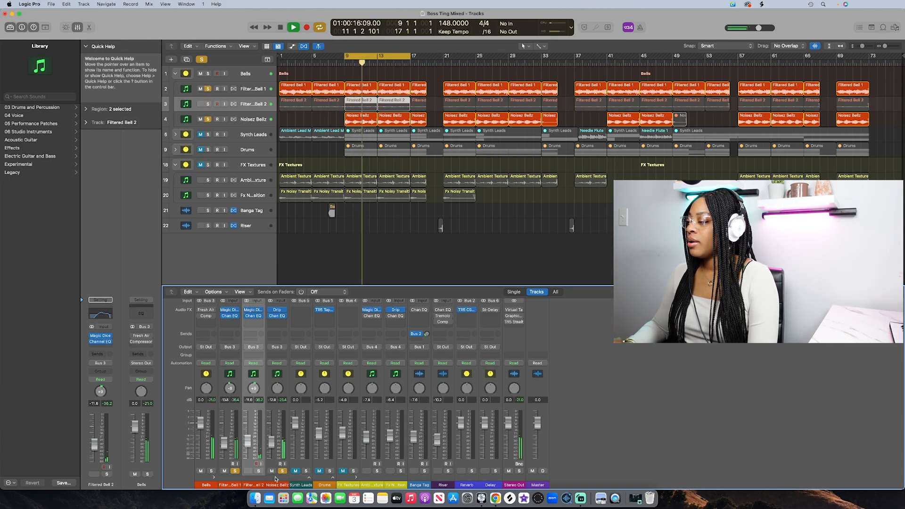
{"action": "left_click", "coordinate": [275, 479]}
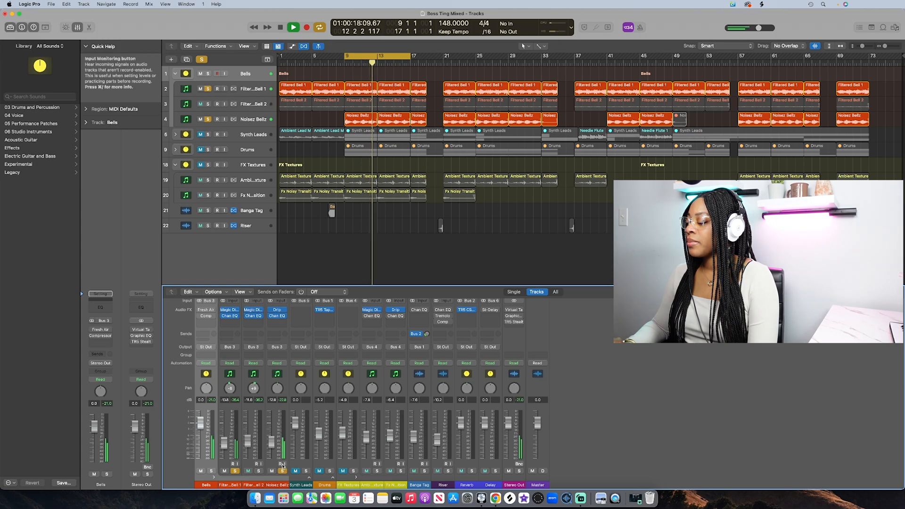
{"action": "left_click", "coordinate": [259, 471]}
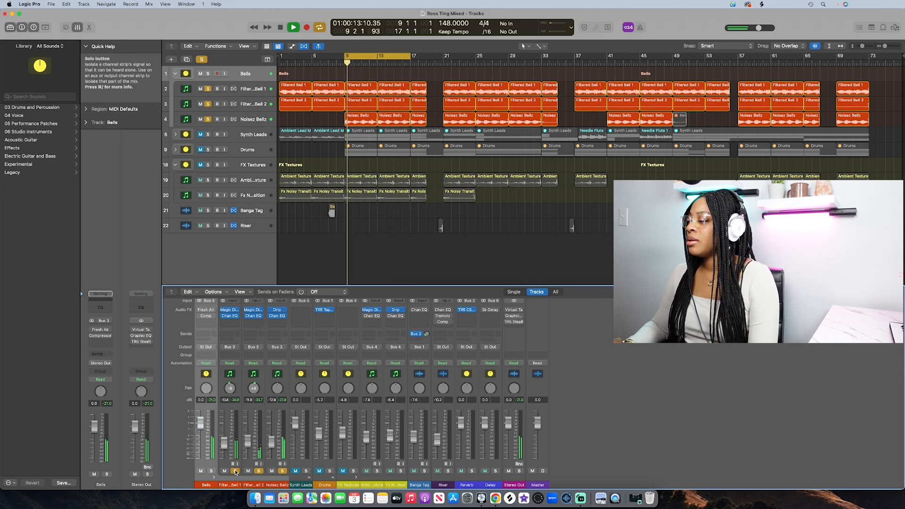
{"action": "key", "text": "space"}
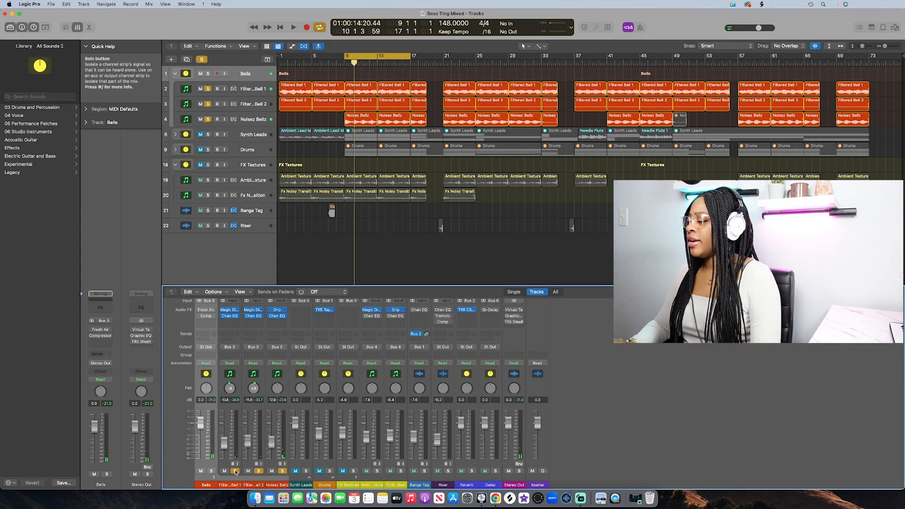
Step: Review Filtered Bell 2's Magic Dice and compare its Channel EQ curve with Filtered Bell 1's, closing all the plug-in windows
{"action": "left_click", "coordinate": [253, 310]}
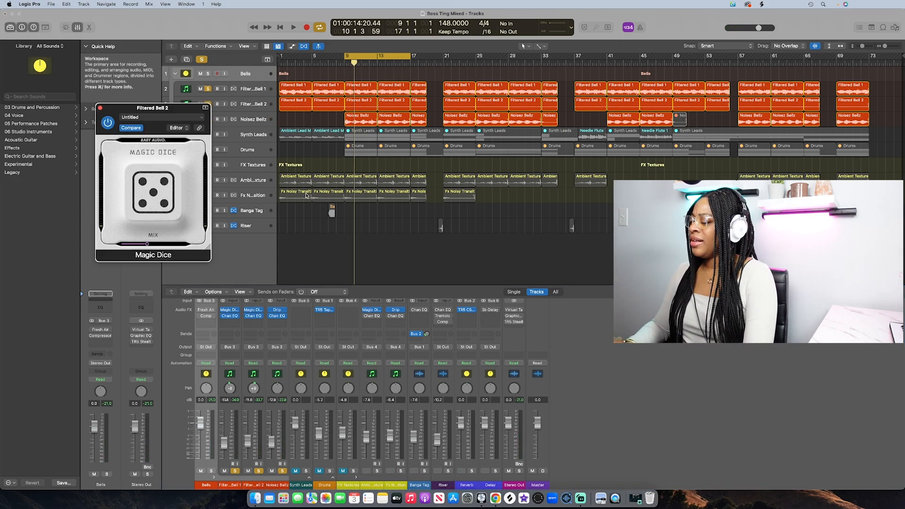
{"action": "left_click", "coordinate": [253, 316]}
{"action": "left_click_drag", "start_coordinate": [430, 114], "coordinate": [182, 83]}
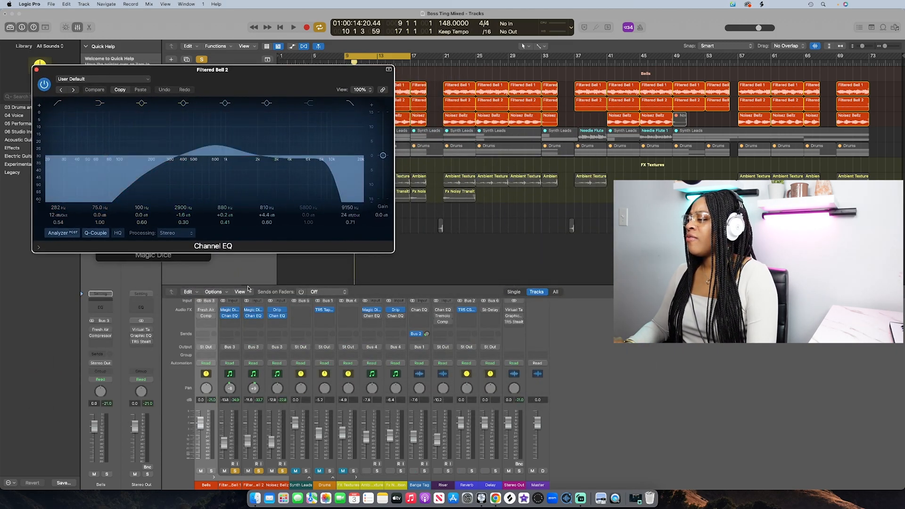
{"action": "left_click", "coordinate": [234, 318]}
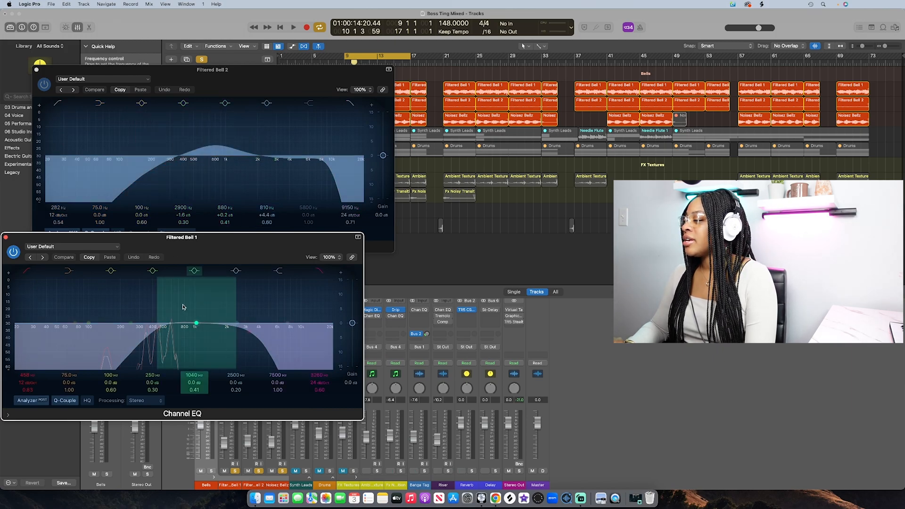
{"action": "left_click", "coordinate": [37, 70]}
{"action": "left_click", "coordinate": [6, 238]}
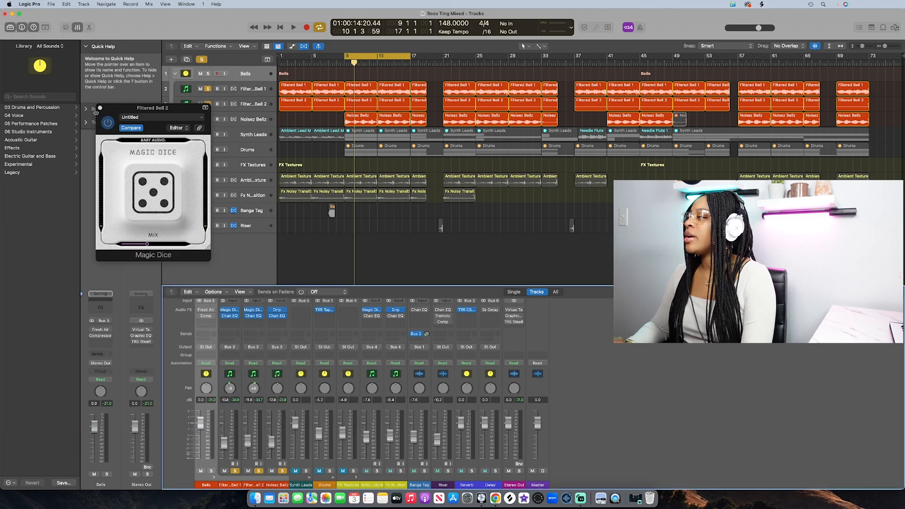
{"action": "left_click", "coordinate": [100, 108]}
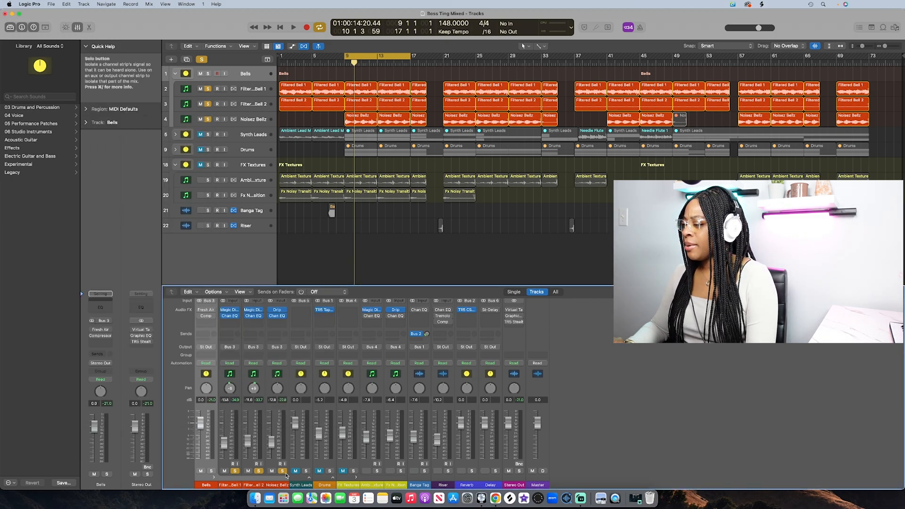
Step: Open Drip and the Channel EQ on the Noisez Bellz channel and move their windows aside for viewing
{"action": "left_click", "coordinate": [277, 311]}
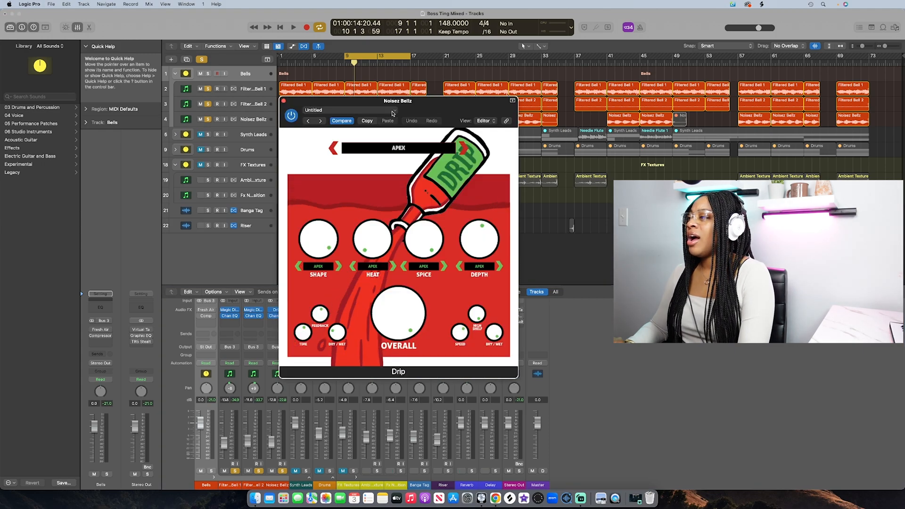
{"action": "left_click_drag", "start_coordinate": [401, 105], "coordinate": [136, 89]}
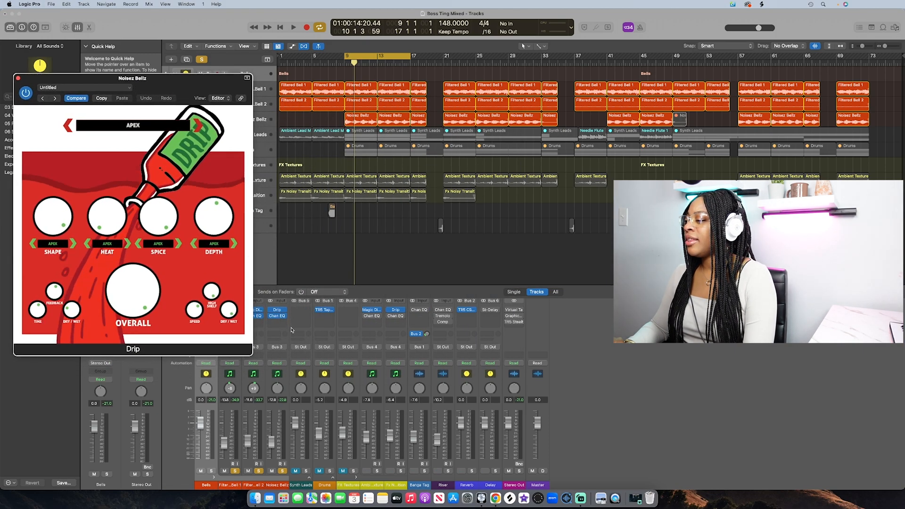
{"action": "left_click", "coordinate": [277, 316]}
{"action": "left_click_drag", "start_coordinate": [455, 105], "coordinate": [200, 271]}
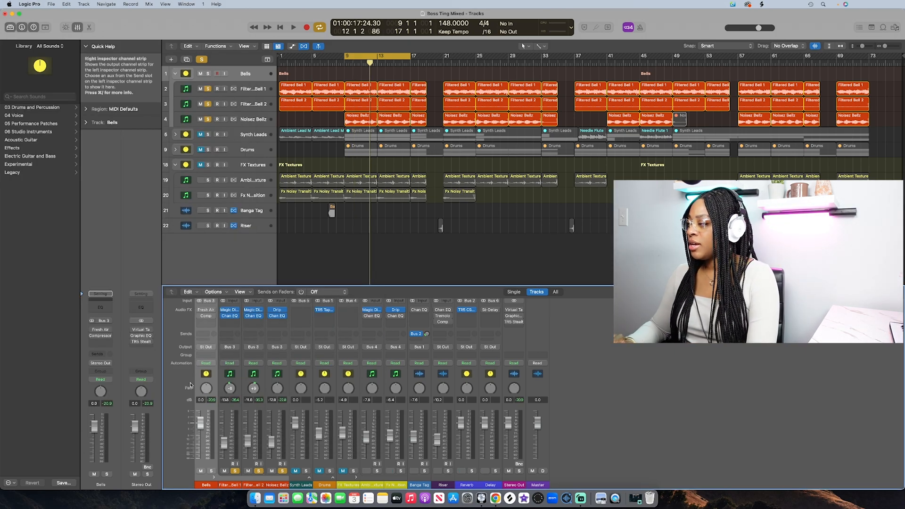
Step: Open Fresh Air on the Bells stack channel and move its window aside for viewing
{"action": "scroll", "coordinate": [213, 363], "scroll_direction": "up", "scroll_amount": 3}
{"action": "scroll", "coordinate": [213, 363], "scroll_direction": "down", "scroll_amount": 2}
{"action": "scroll", "coordinate": [213, 362], "scroll_direction": "up", "scroll_amount": 2}
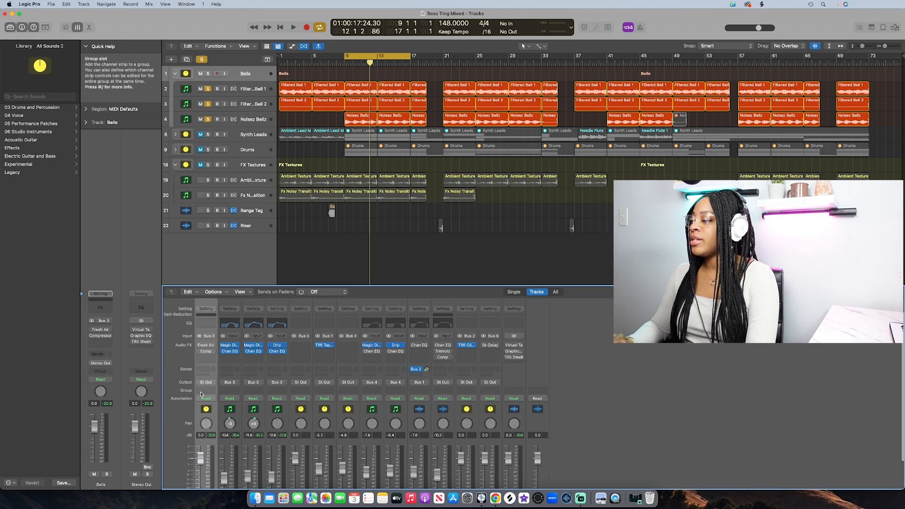
{"action": "left_click", "coordinate": [206, 347]}
{"action": "left_click_drag", "start_coordinate": [417, 107], "coordinate": [151, 94]}
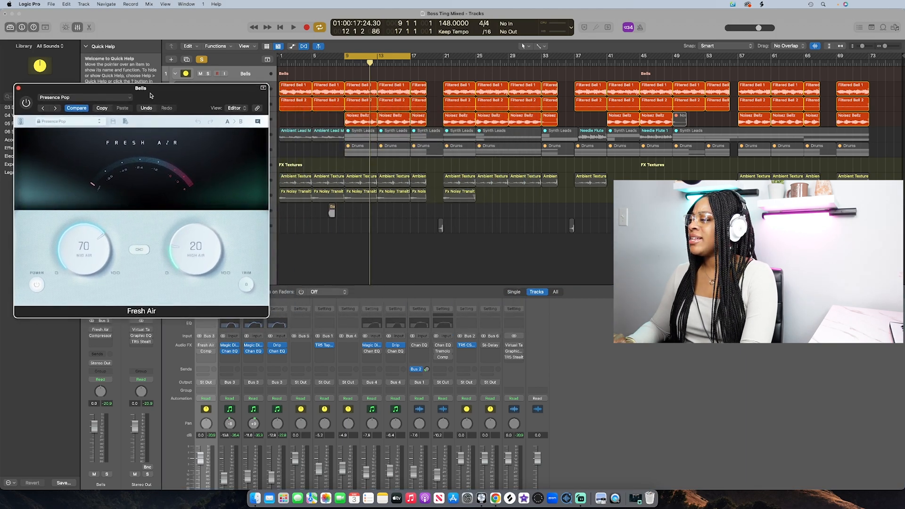
Step: Open the Bells stack's Compressor, arrange it below Fresh Air to review both, and close the two plug-ins
{"action": "left_click", "coordinate": [207, 351]}
{"action": "left_click_drag", "start_coordinate": [398, 104], "coordinate": [148, 317]}
{"action": "left_click_drag", "start_coordinate": [194, 90], "coordinate": [190, 53]}
{"action": "left_click_drag", "start_coordinate": [174, 317], "coordinate": [163, 293]}
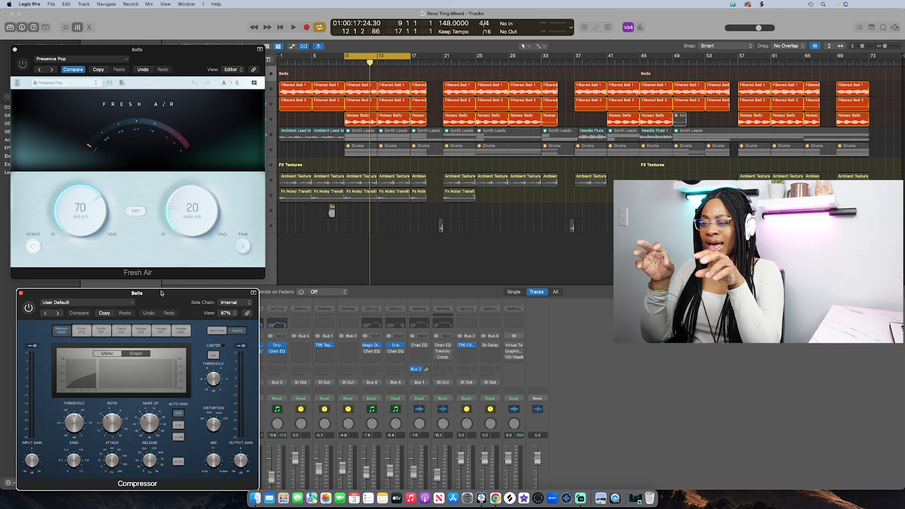
{"action": "left_click_drag", "start_coordinate": [161, 293], "coordinate": [157, 287]}
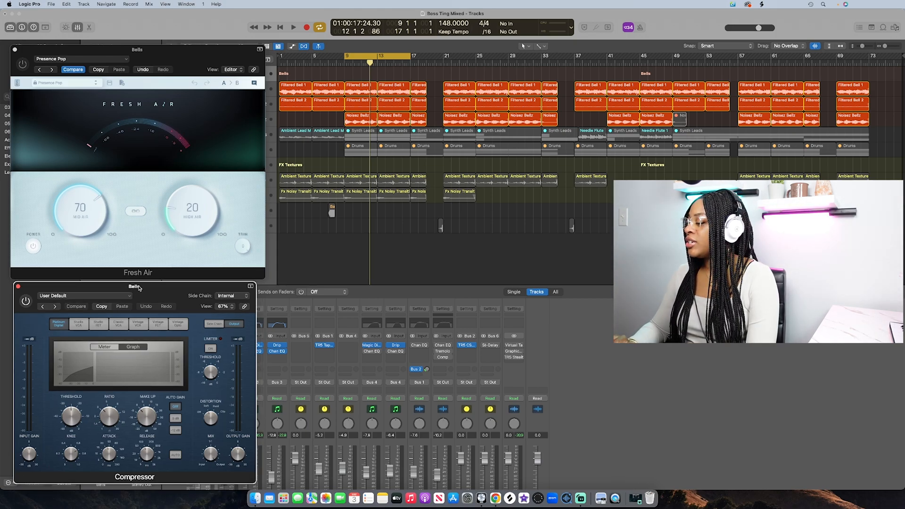
{"action": "left_click_drag", "start_coordinate": [140, 289], "coordinate": [142, 273]}
{"action": "left_click", "coordinate": [18, 270]}
{"action": "left_click", "coordinate": [15, 50]}
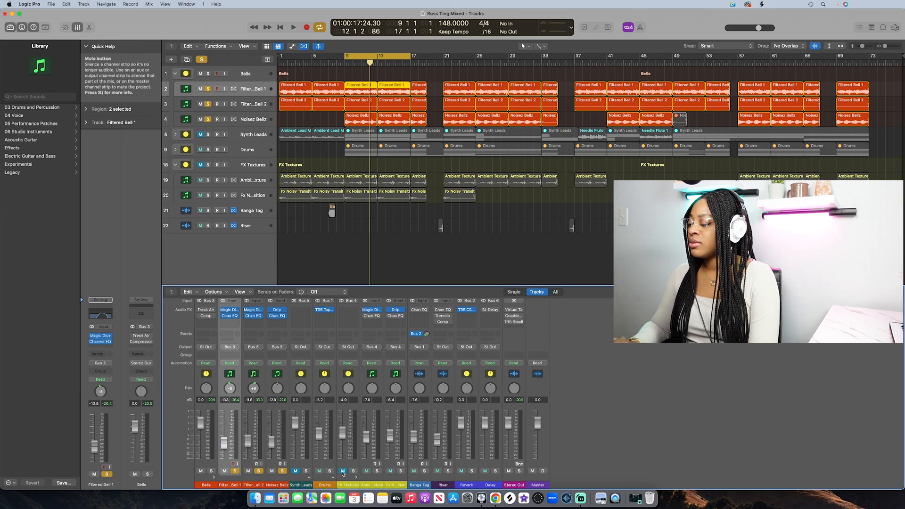
Step: Play the cycled section and unsolo Filtered Bell 1, Filtered Bell 2 and Noisez Bellz to hear them with the drums
{"action": "key", "text": "space"}
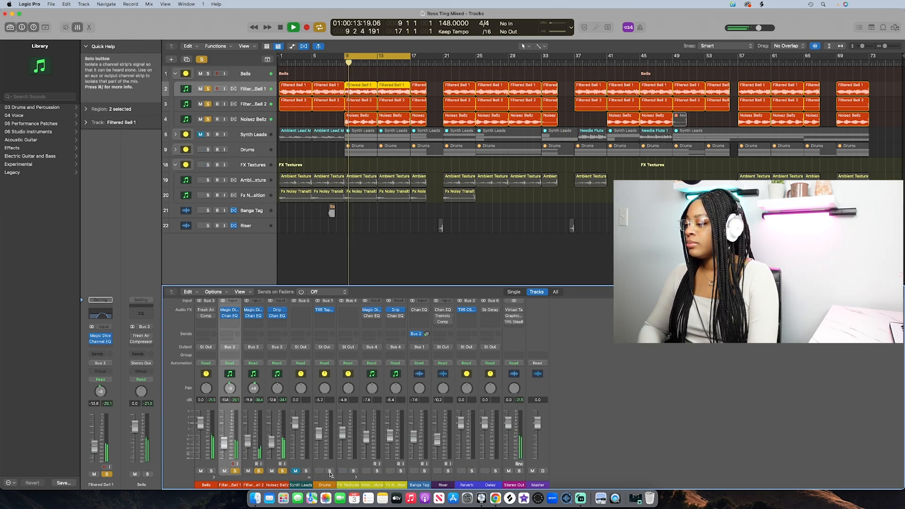
{"action": "left_click", "coordinate": [295, 471]}
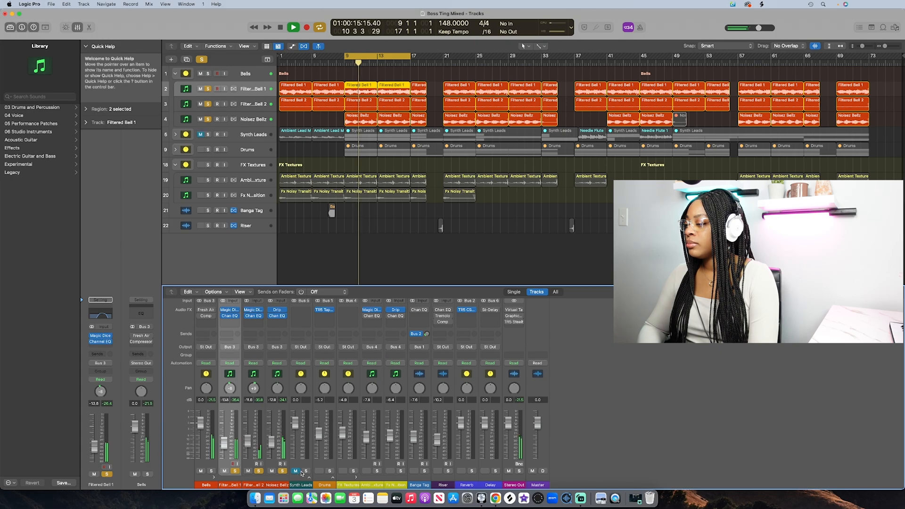
{"action": "key", "text": "s"}
{"action": "left_click", "coordinate": [282, 471]}
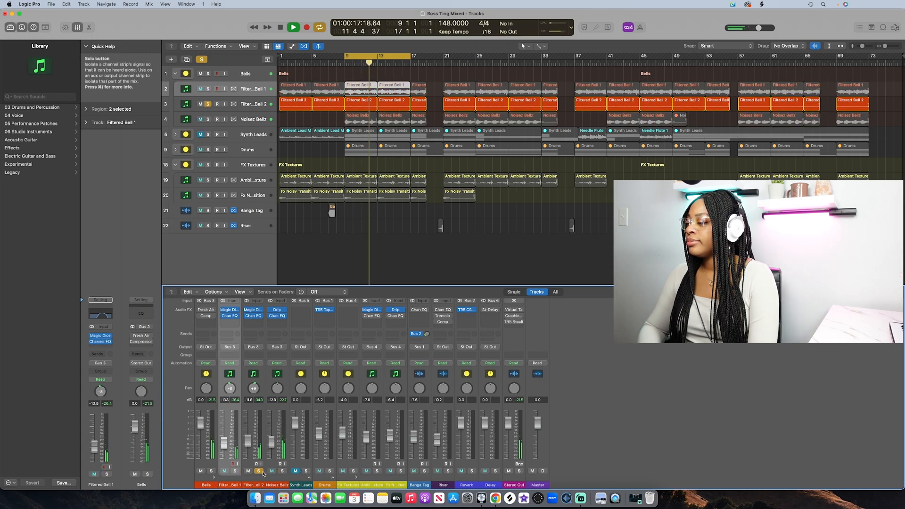
{"action": "left_click", "coordinate": [259, 471]}
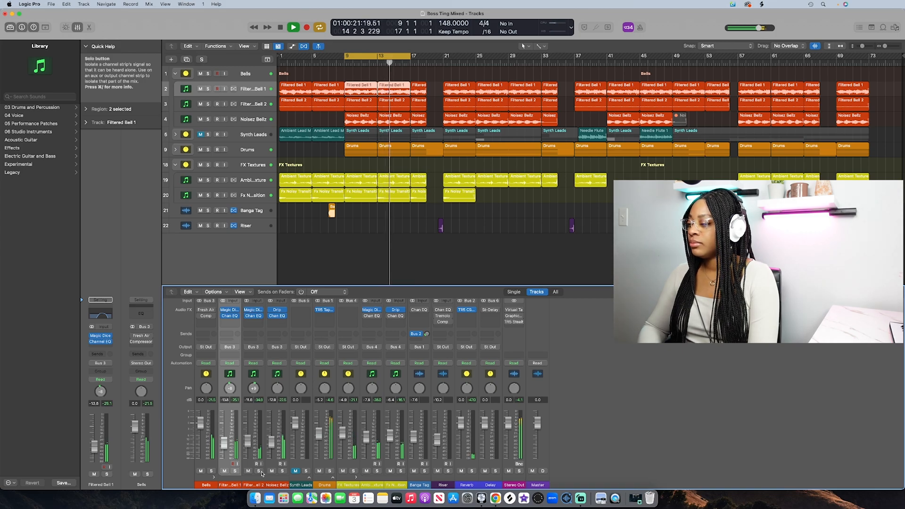
Step: Collapse the Bells and FX Textures stacks and mute the FX Textures stack
{"action": "left_click", "coordinate": [214, 477]}
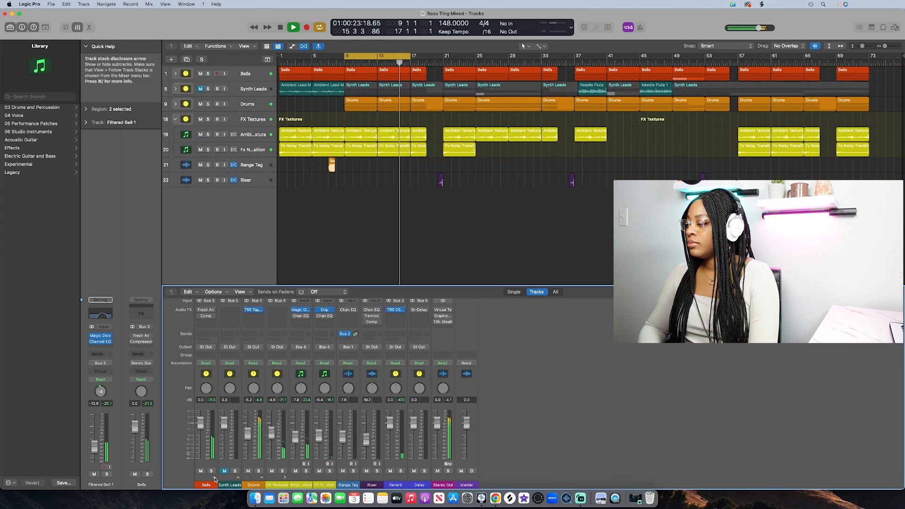
{"action": "left_click", "coordinate": [286, 478]}
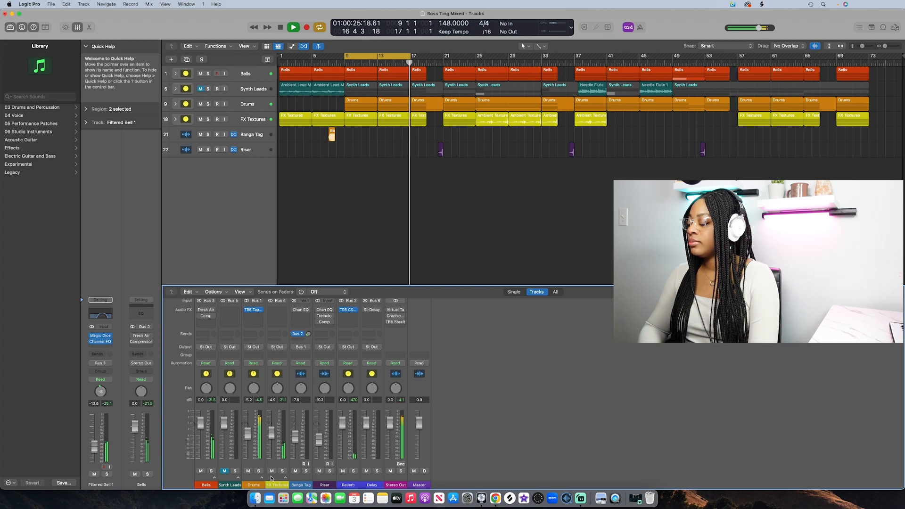
{"action": "left_click", "coordinate": [271, 470]}
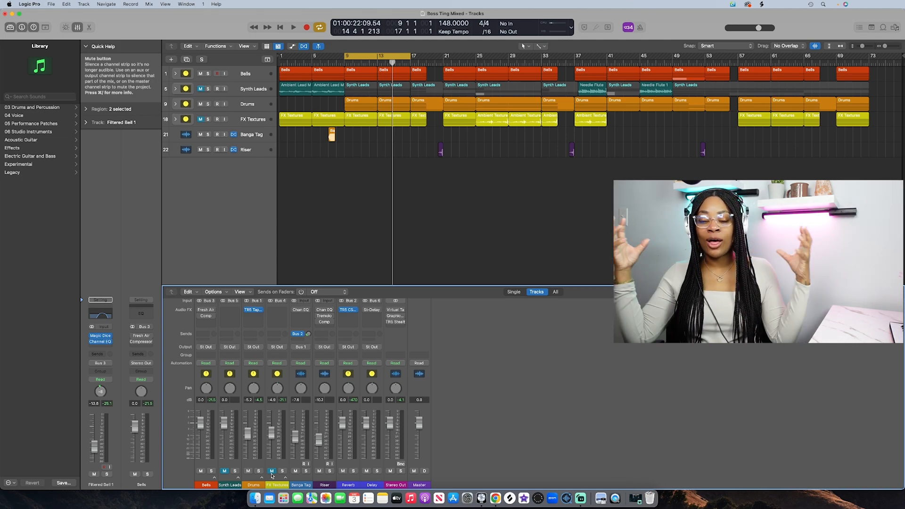
Step: Expand the Synth Leads stack, review the Ambient Lead Melody's Channel EQ over Drip during soloed playback, and close the EQ
{"action": "left_click", "coordinate": [237, 477]}
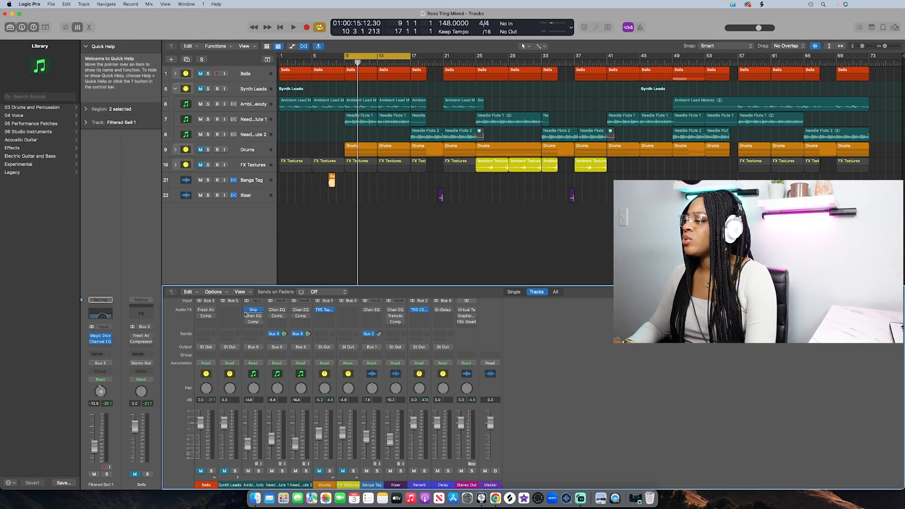
{"action": "left_click", "coordinate": [245, 313]}
{"action": "key", "text": "space"}
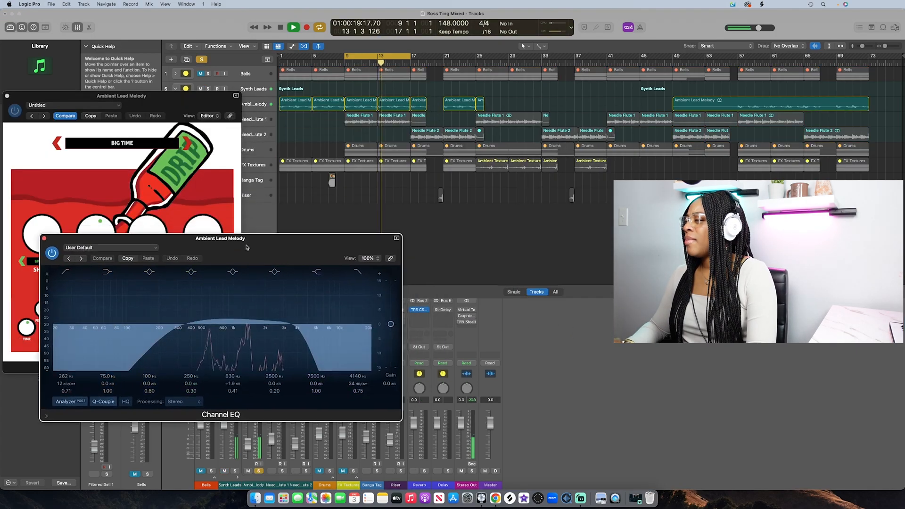
{"action": "left_click_drag", "start_coordinate": [221, 237], "coordinate": [181, 255]}
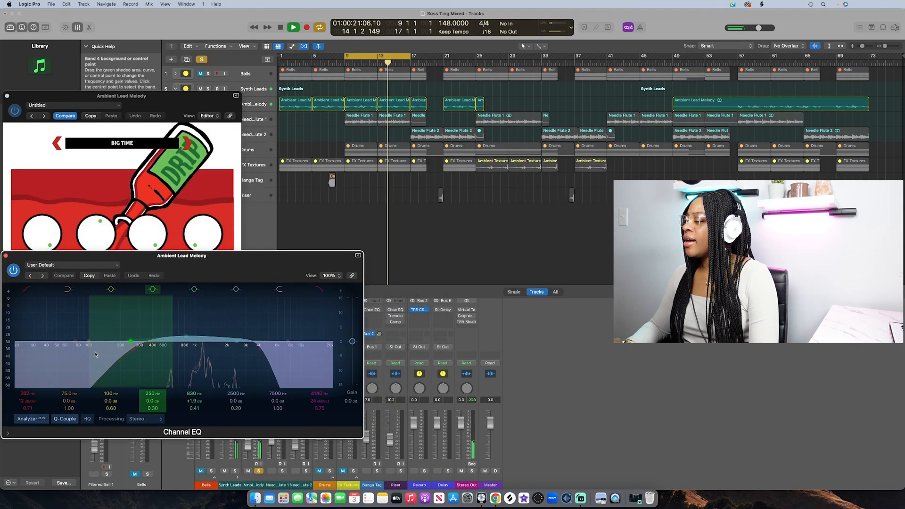
{"action": "left_click", "coordinate": [6, 256]}
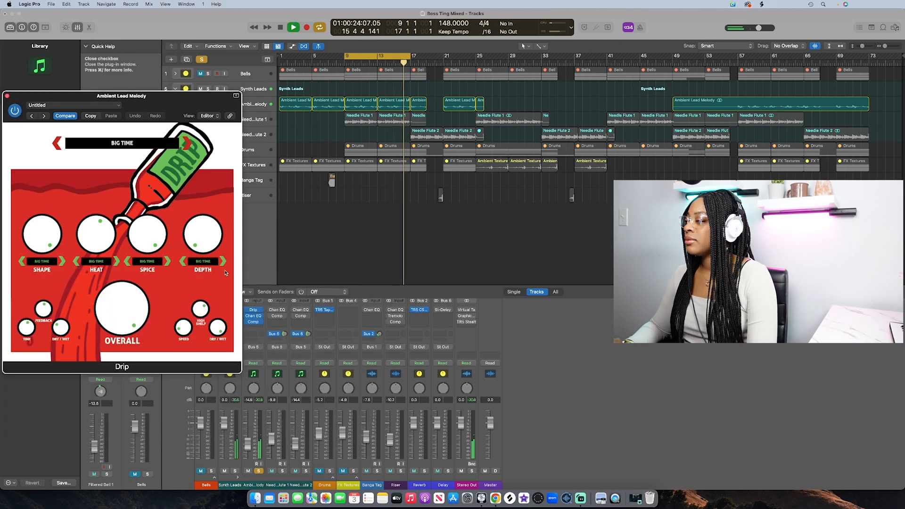
Step: Open the Ambient Lead Melody's Compressor, place it below Drip to review its settings, and stop playback
{"action": "left_click", "coordinate": [254, 323]}
{"action": "left_click_drag", "start_coordinate": [185, 247], "coordinate": [147, 277]}
{"action": "key", "text": "space"}
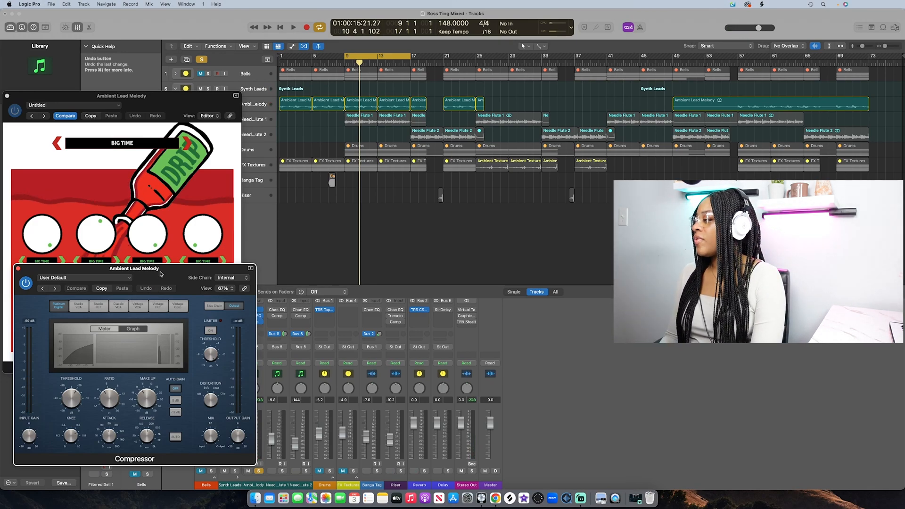
{"action": "left_click_drag", "start_coordinate": [158, 274], "coordinate": [166, 264]}
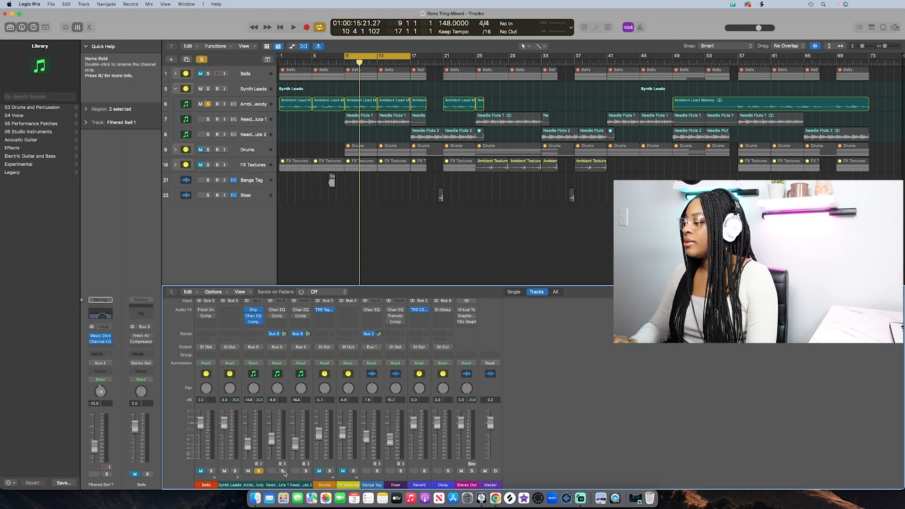
Step: Solo Needle Flute 1, play the cycled section, and unsolo the Ambient Lead Melody to hear the flute alone
{"action": "left_click", "coordinate": [282, 471]}
{"action": "key", "text": "space"}
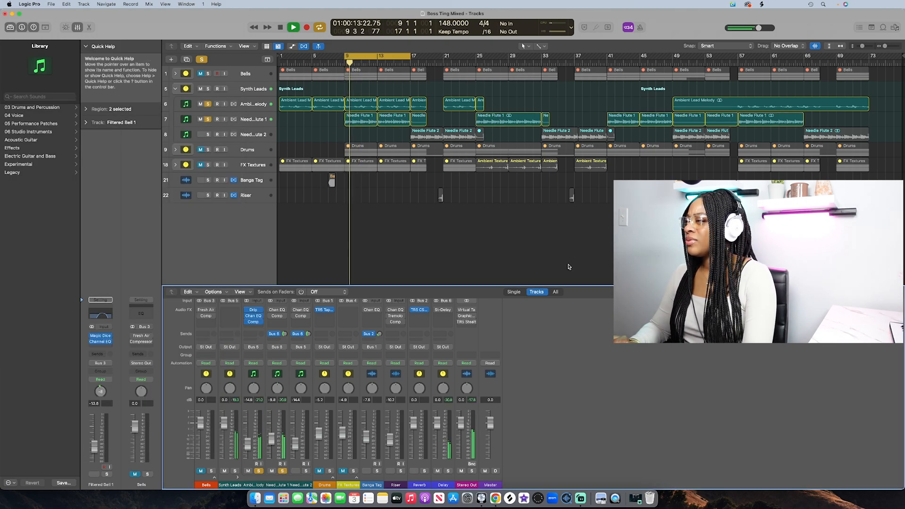
{"action": "left_click", "coordinate": [208, 105]}
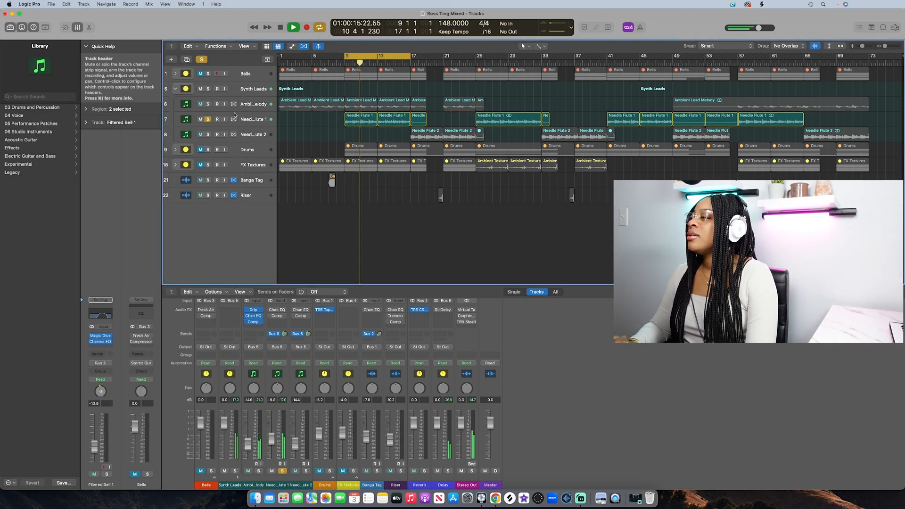
{"action": "left_click", "coordinate": [252, 119]}
Step: Open Needle Flute 1's Channel EQ, move it aside to review the curve, and close it
{"action": "left_click", "coordinate": [271, 315]}
{"action": "left_click", "coordinate": [271, 309]}
{"action": "left_click", "coordinate": [278, 310]}
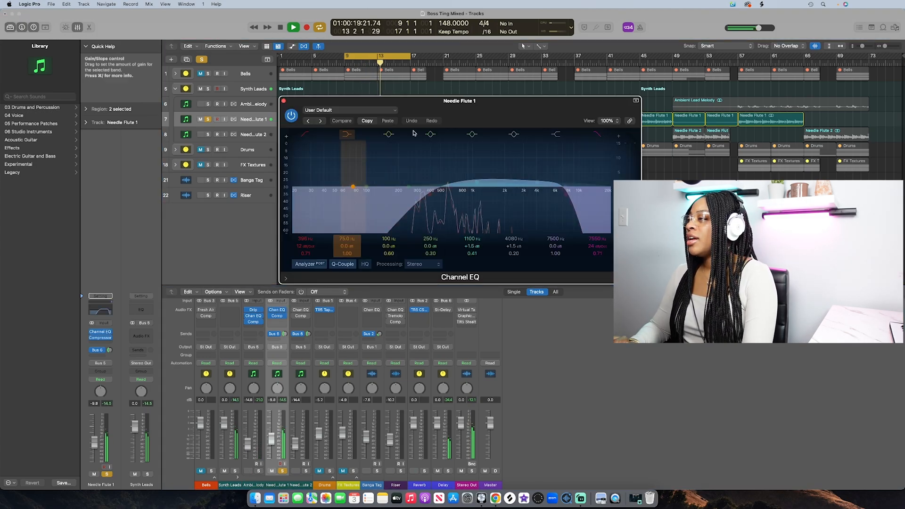
{"action": "left_click_drag", "start_coordinate": [469, 112], "coordinate": [197, 149]}
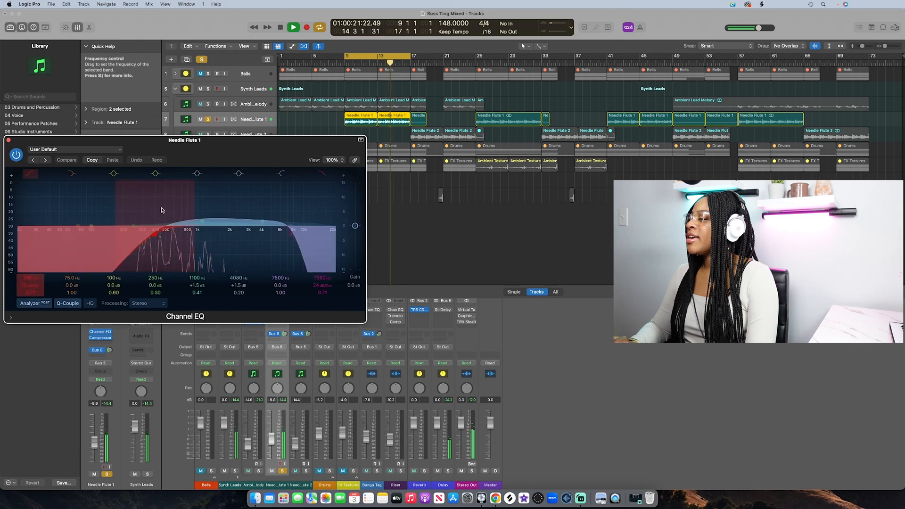
{"action": "key", "text": "super+w"}
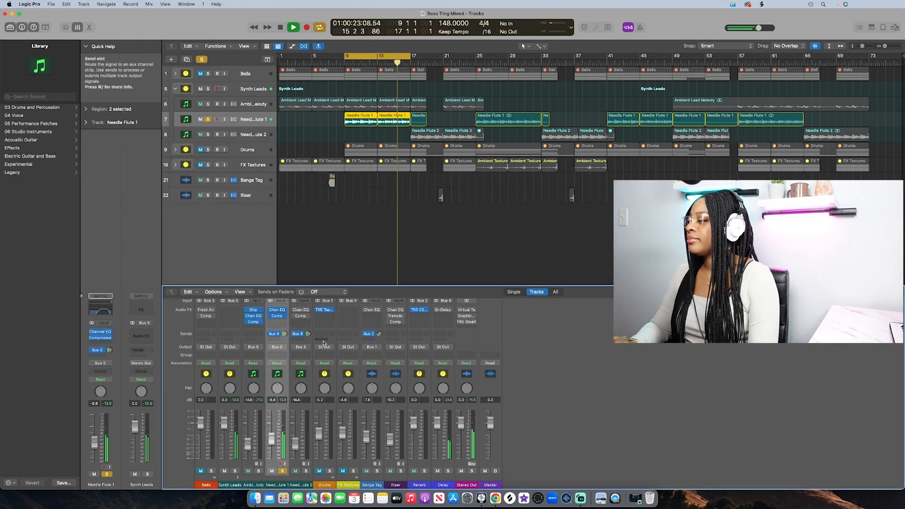
Step: Review Needle Flute 1's Compressor while the section plays, close it, and stop playback
{"action": "left_click", "coordinate": [277, 315]}
{"action": "left_click_drag", "start_coordinate": [423, 159], "coordinate": [171, 211]}
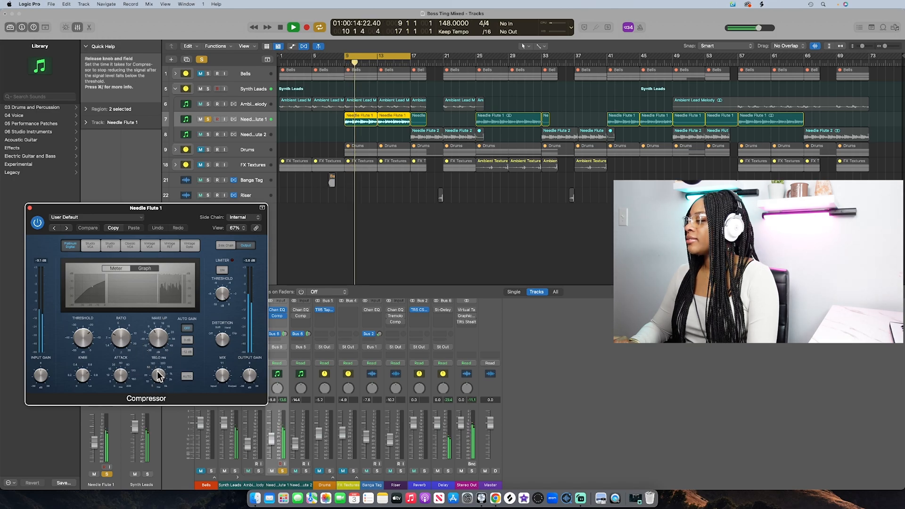
{"action": "left_click", "coordinate": [29, 208]}
{"action": "key", "text": "space"}
Step: Open Needle Flute 2's Channel EQ and Compressor, arrange them to review both, and close the two plug-ins
{"action": "left_click", "coordinate": [300, 310]}
{"action": "left_click", "coordinate": [300, 316]}
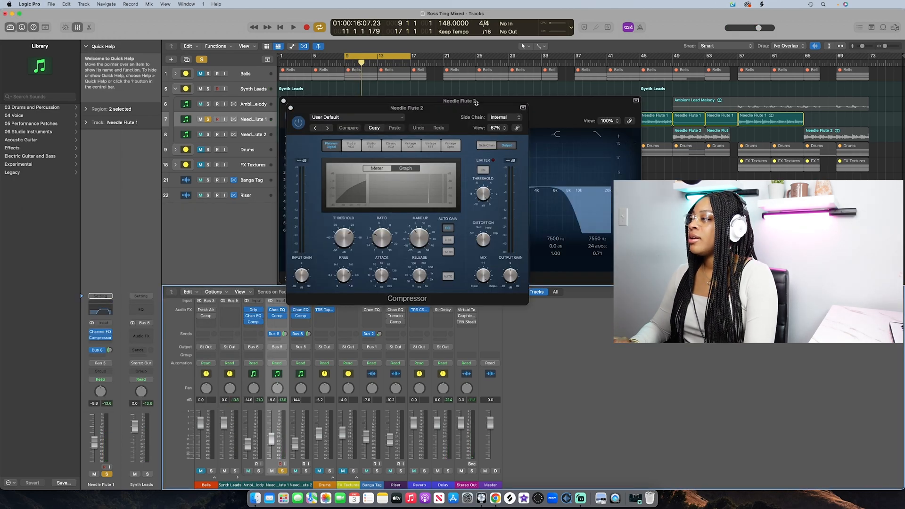
{"action": "left_click_drag", "start_coordinate": [429, 110], "coordinate": [210, 69]}
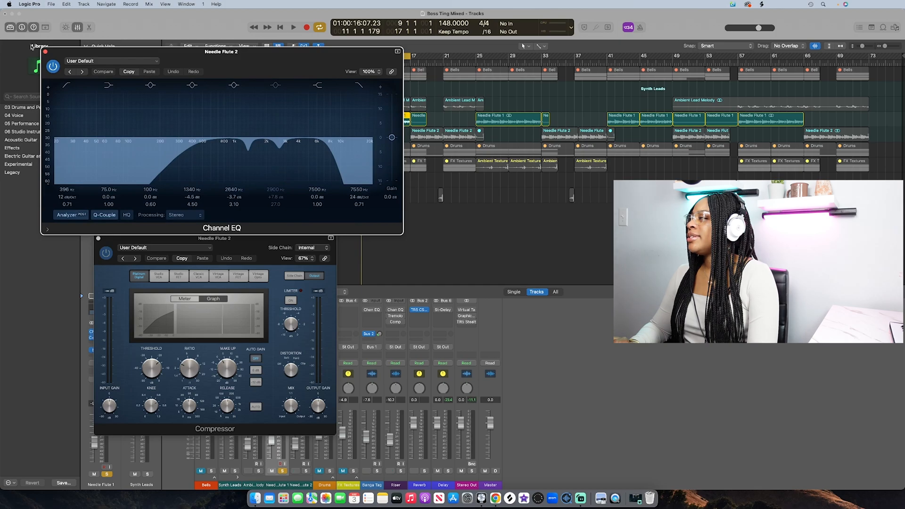
{"action": "left_click", "coordinate": [46, 52]}
{"action": "left_click", "coordinate": [98, 238]}
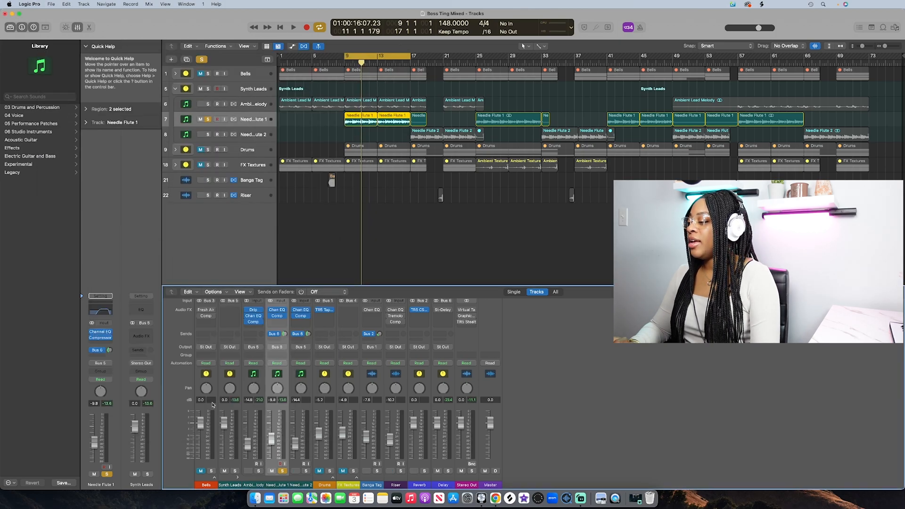
Step: Solo the Ambient Lead Melody, Needle Flute 1 and Needle Flute 2 together and play the cycled section
{"action": "left_click", "coordinate": [281, 471]}
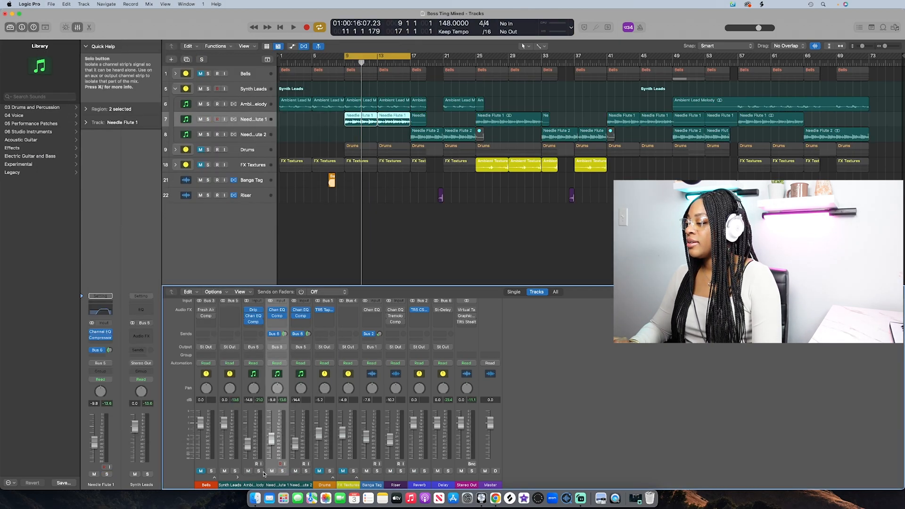
{"action": "left_click", "coordinate": [258, 470]}
{"action": "left_click", "coordinate": [282, 470]}
{"action": "left_click", "coordinate": [306, 470]}
{"action": "key", "text": "space"}
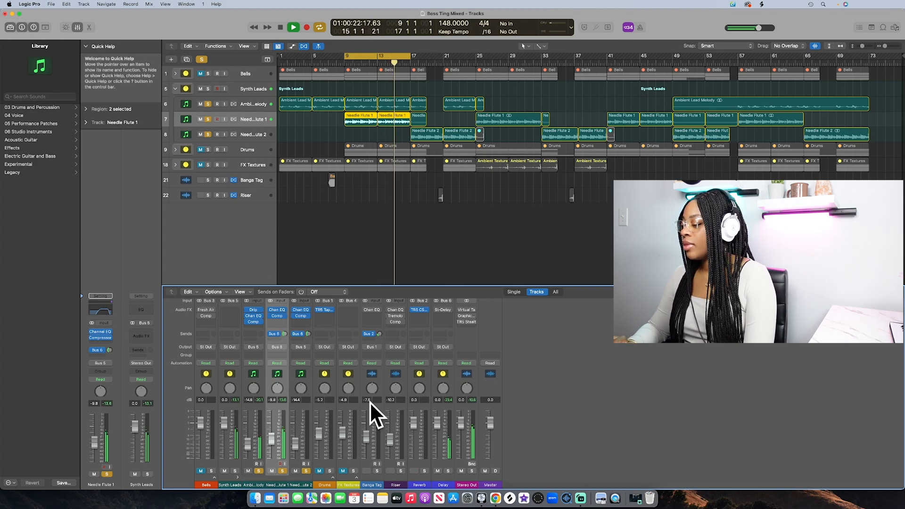
{"action": "key", "text": "space"}
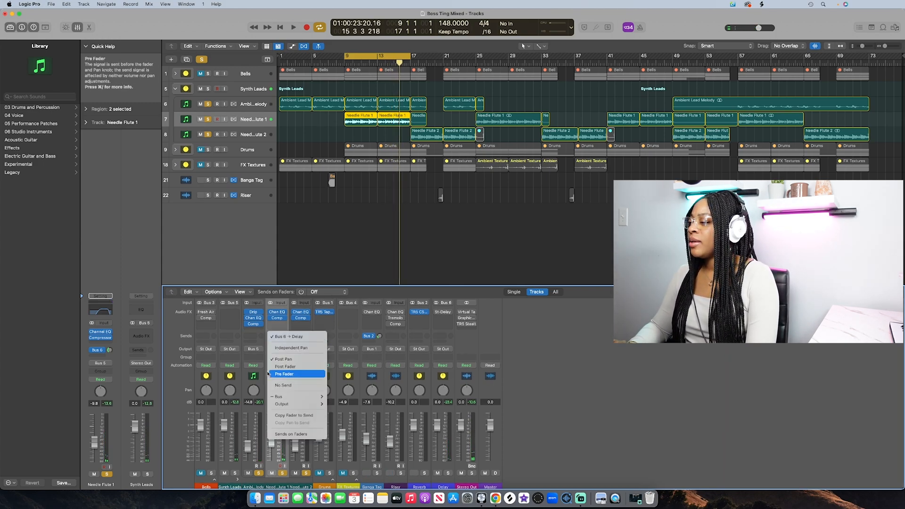
Step: Check Needle Flute 1's Bus 6 send to Delay and review the Delay channel's Stereo Delay settings during playback
{"action": "mouse_move", "coordinate": [282, 396]}
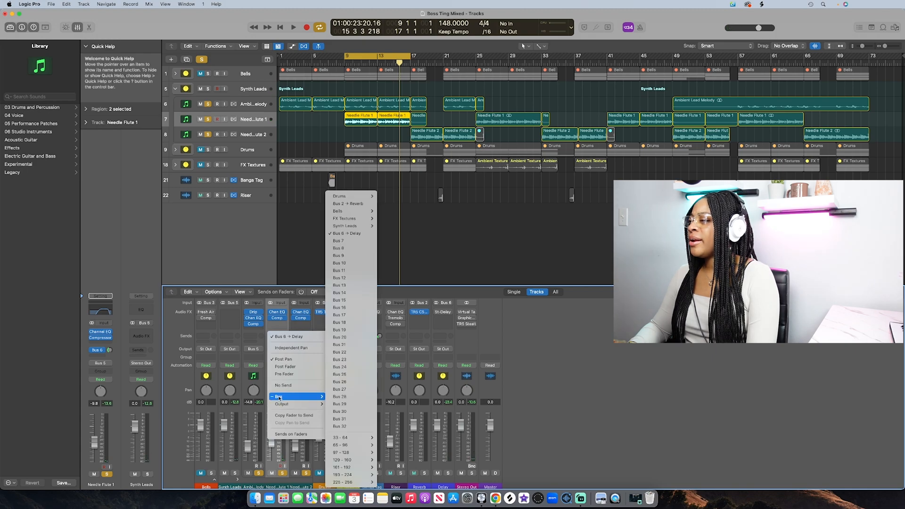
{"action": "left_click", "coordinate": [353, 233]}
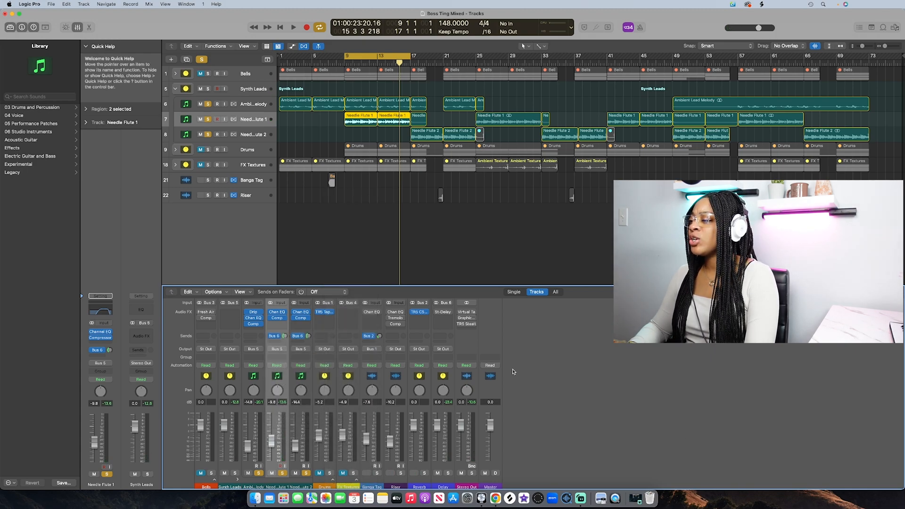
{"action": "left_click", "coordinate": [442, 313]}
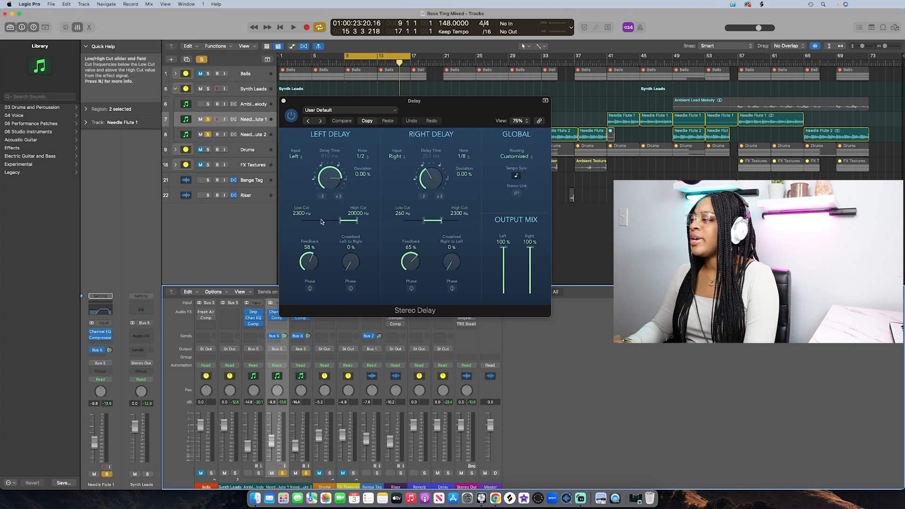
{"action": "key", "text": "space"}
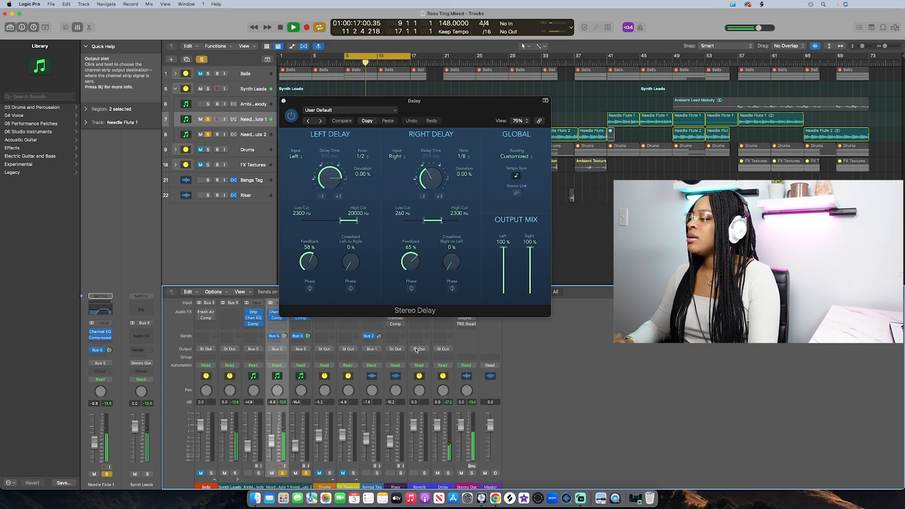
{"action": "key", "text": "space"}
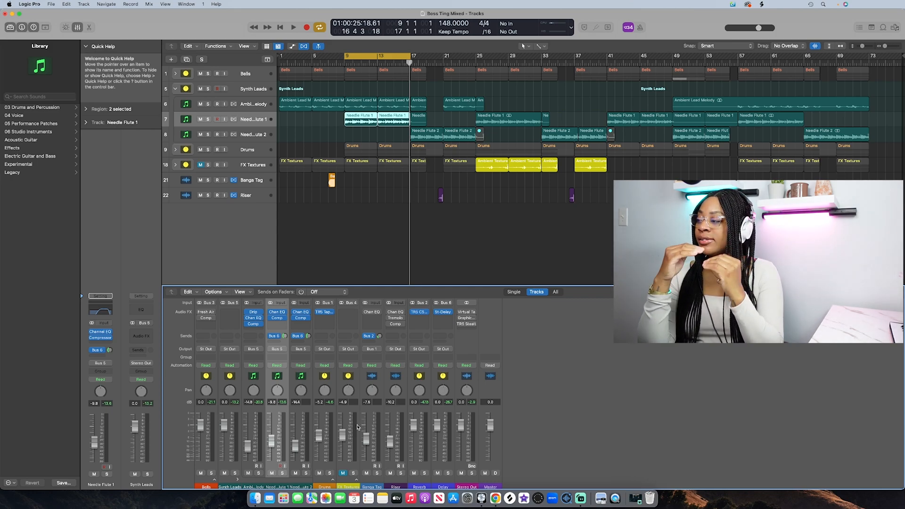
Step: Open Magic Dice on the Ambient Texture channel, unsolo Fx Noisy Transition, and play Ambient Texture alone
{"action": "key", "text": "space"}
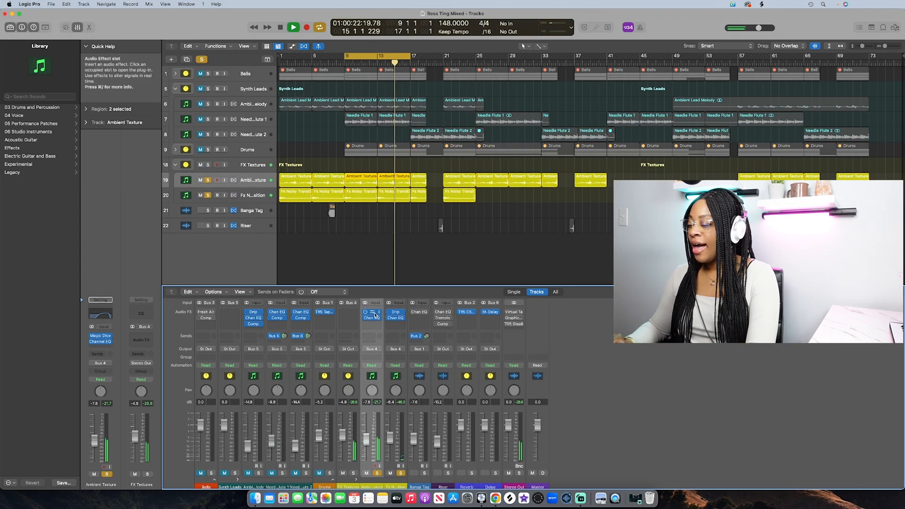
{"action": "key", "text": "space"}
{"action": "left_click", "coordinate": [372, 312]}
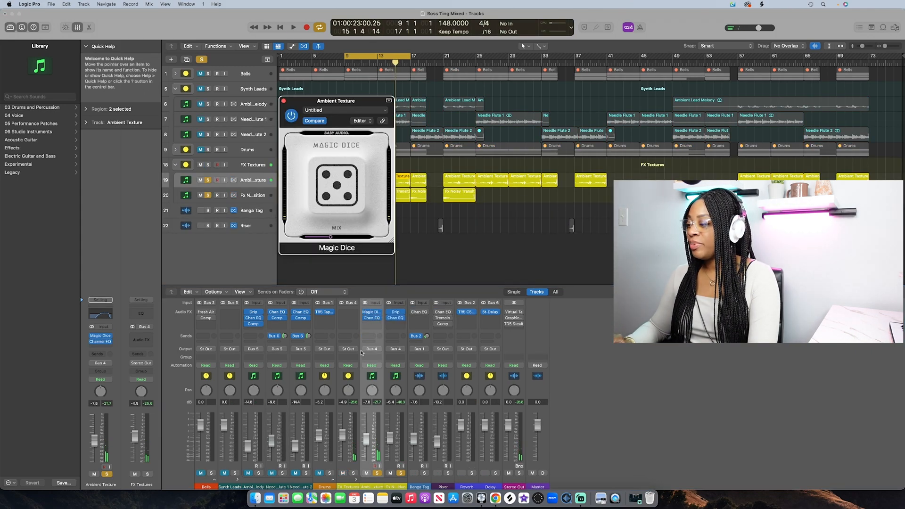
{"action": "left_click", "coordinate": [400, 473]}
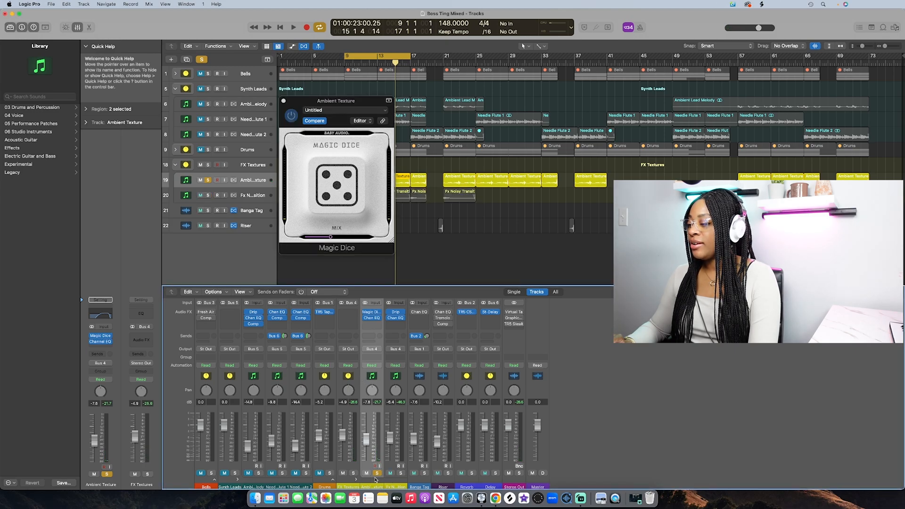
{"action": "key", "text": "space"}
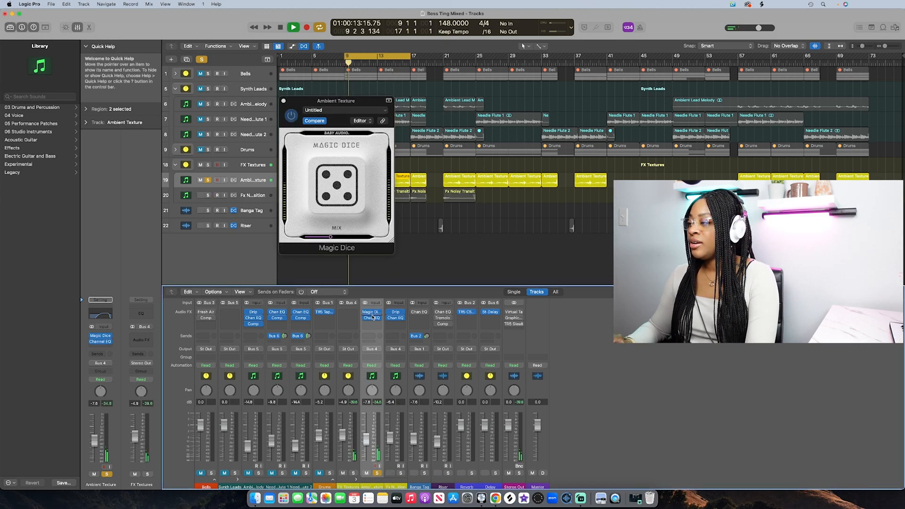
Step: Move the Ambient Texture's Channel EQ aside to review its curve, and close both the EQ and Magic Dice
{"action": "left_click_drag", "start_coordinate": [464, 119], "coordinate": [207, 217]}
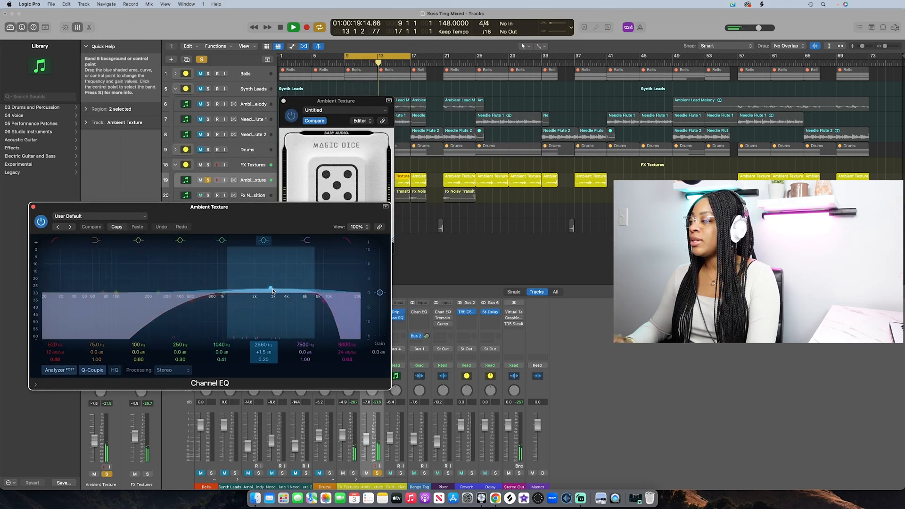
{"action": "left_click", "coordinate": [33, 206]}
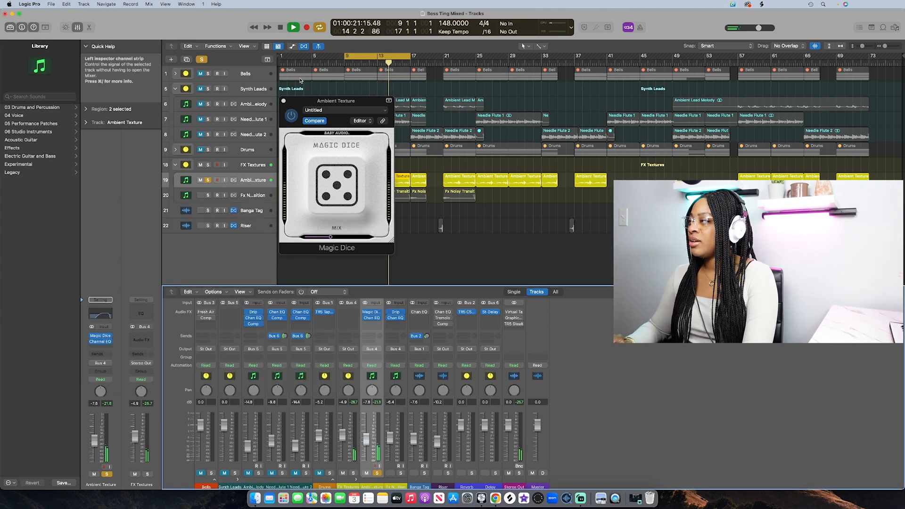
{"action": "left_click", "coordinate": [283, 100]}
Step: Solo Fx Noisy Transition, review its Drip and Channel EQ settings during playback, and close both plug-ins
{"action": "left_click", "coordinate": [401, 473]}
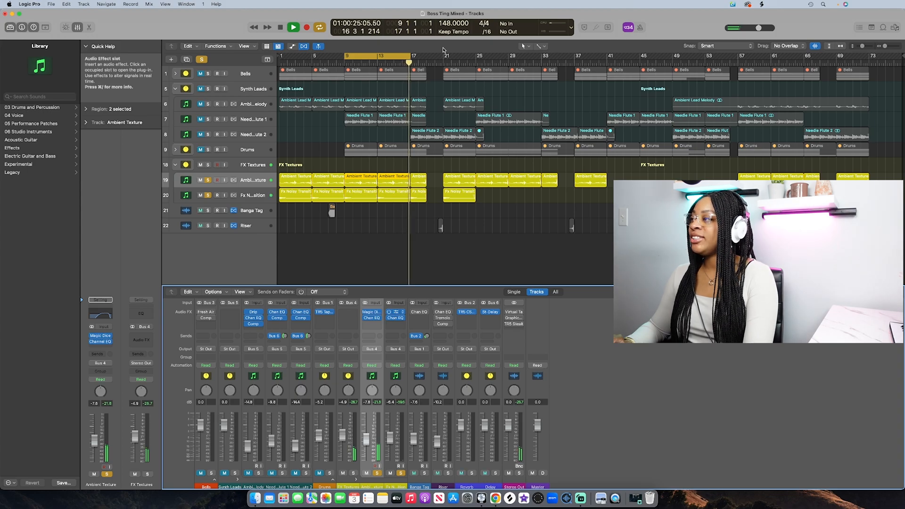
{"action": "left_click", "coordinate": [395, 311]}
{"action": "left_click_drag", "start_coordinate": [221, 97], "coordinate": [164, 90]}
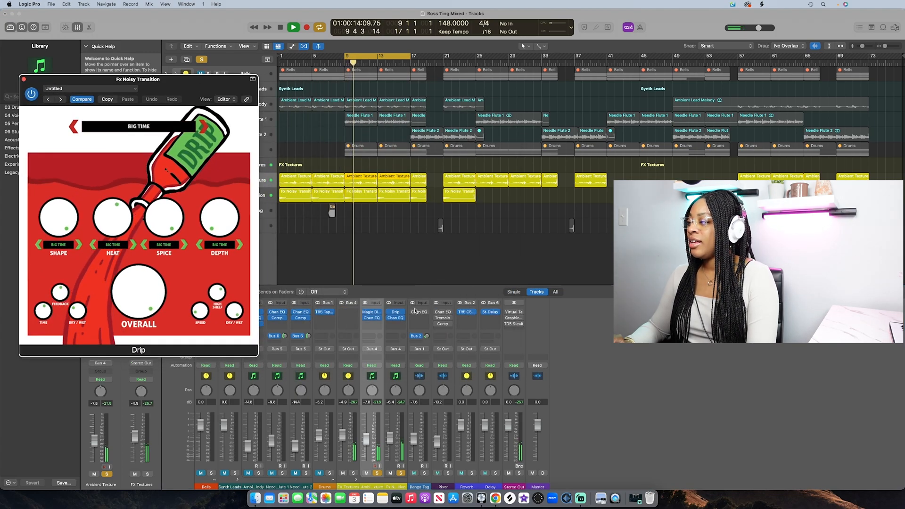
{"action": "left_click", "coordinate": [395, 317]}
{"action": "left_click_drag", "start_coordinate": [466, 100], "coordinate": [228, 181]}
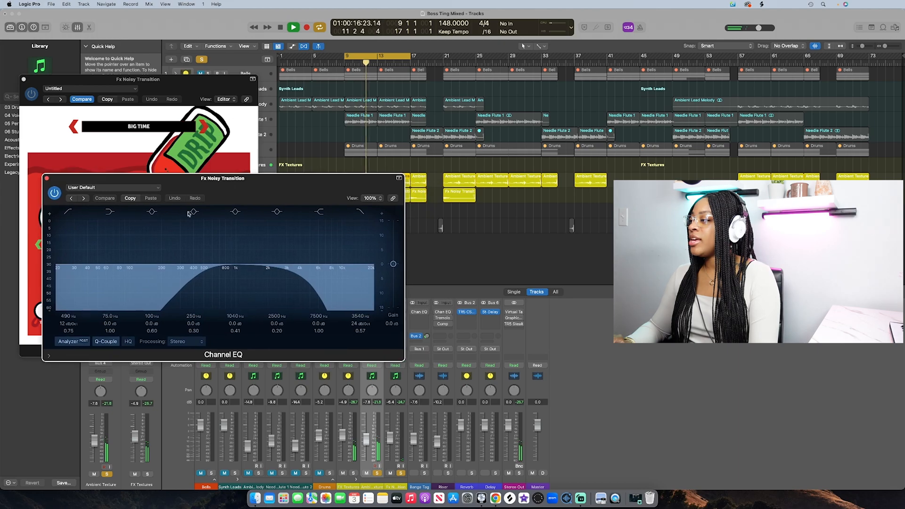
{"action": "left_click", "coordinate": [47, 178]}
{"action": "left_click", "coordinate": [24, 80]}
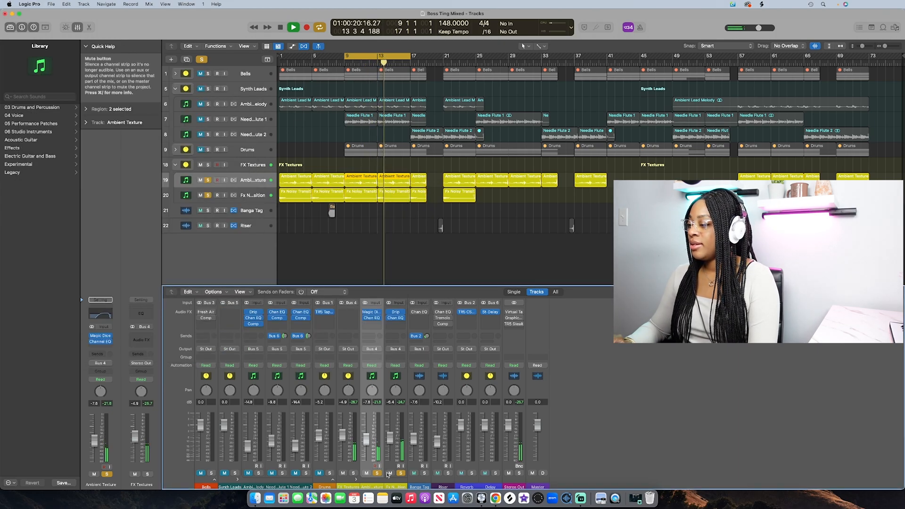
Step: Unsolo Ambient Texture and Fx Noisy Transition, and play the full mix with all stacks together
{"action": "left_click", "coordinate": [377, 473]}
{"action": "left_click", "coordinate": [399, 473]}
{"action": "key", "text": "space"}
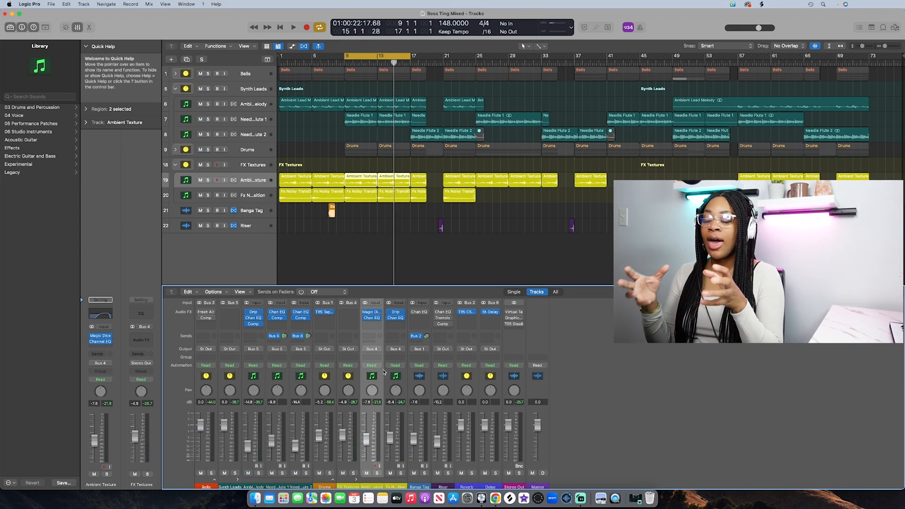
{"action": "key", "text": "space"}
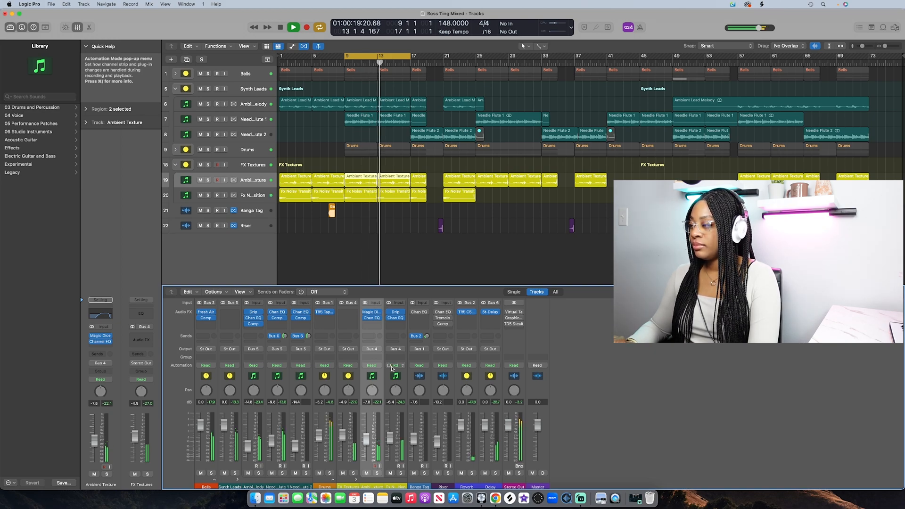
{"action": "scroll", "coordinate": [411, 364], "scroll_direction": "down", "scroll_amount": 1}
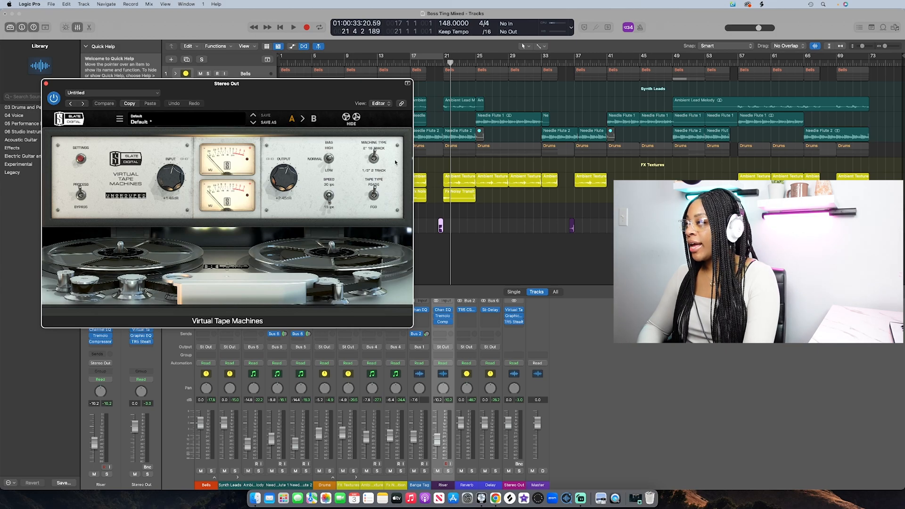
Step: Arrange the Stereo Out's Virtual Tape Machines, Vintage Graphic EQ and TR5 Stealth Limiter windows to review the master chain
{"action": "left_click_drag", "start_coordinate": [265, 94], "coordinate": [232, 61]}
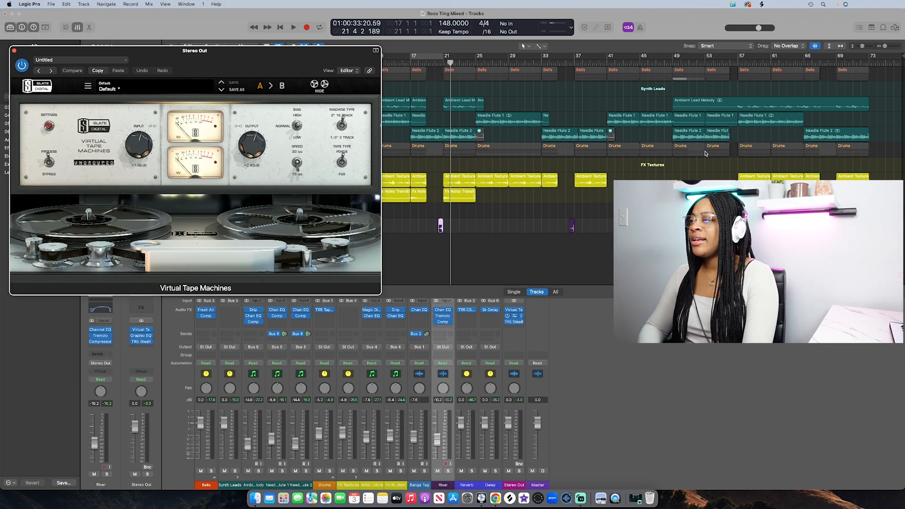
{"action": "left_click", "coordinate": [513, 316]}
{"action": "left_click_drag", "start_coordinate": [513, 105], "coordinate": [229, 158]}
{"action": "left_click", "coordinate": [324, 269]}
{"action": "left_click", "coordinate": [324, 280]}
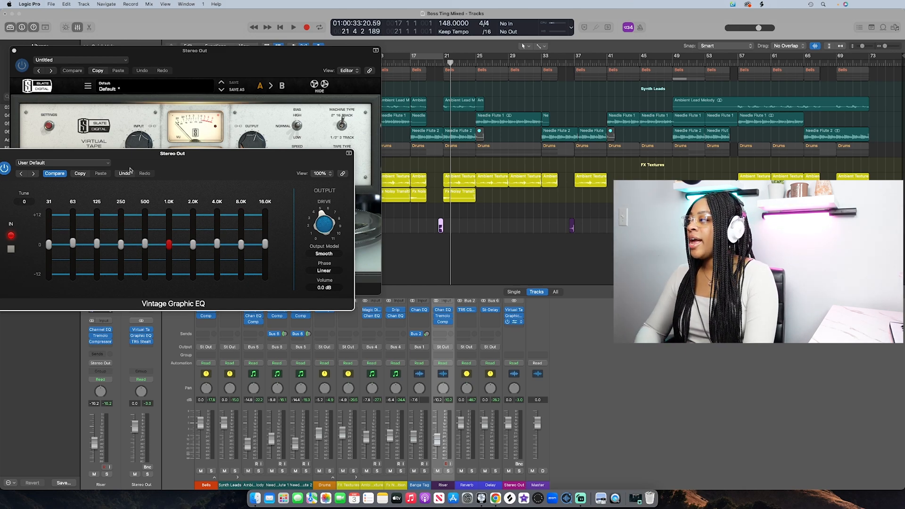
{"action": "left_click", "coordinate": [514, 322]}
{"action": "left_click_drag", "start_coordinate": [504, 185], "coordinate": [248, 303]}
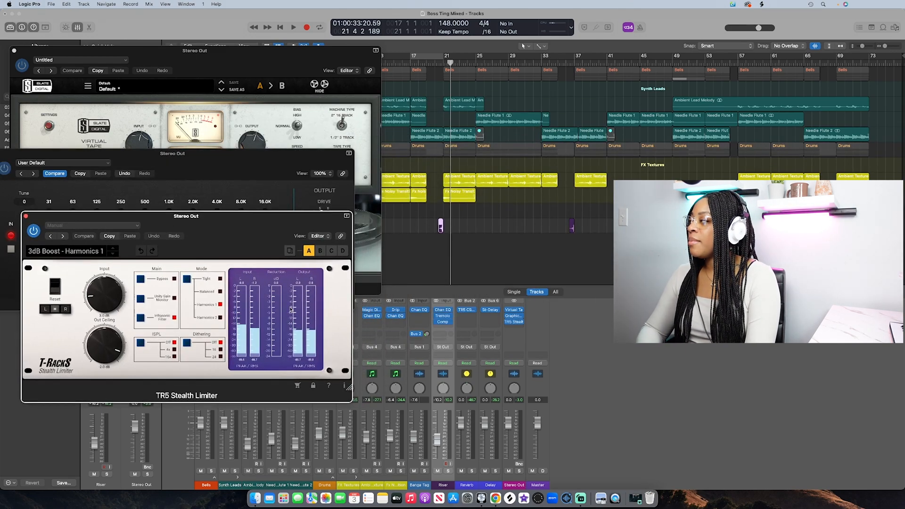